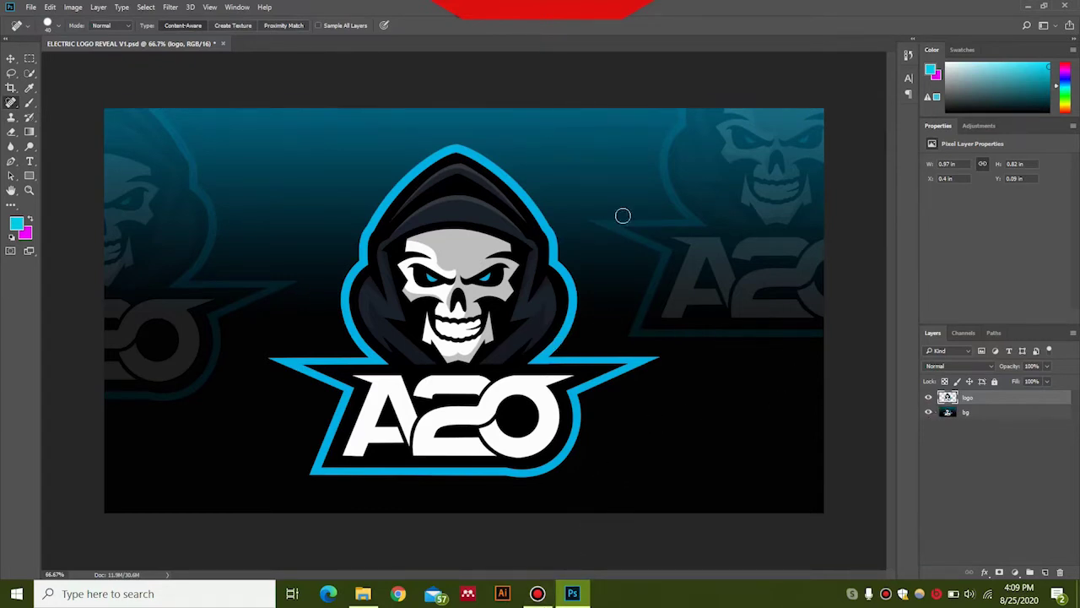
Toggle the visibility of the logo and bg layers to check that they are separate
click(928, 397)
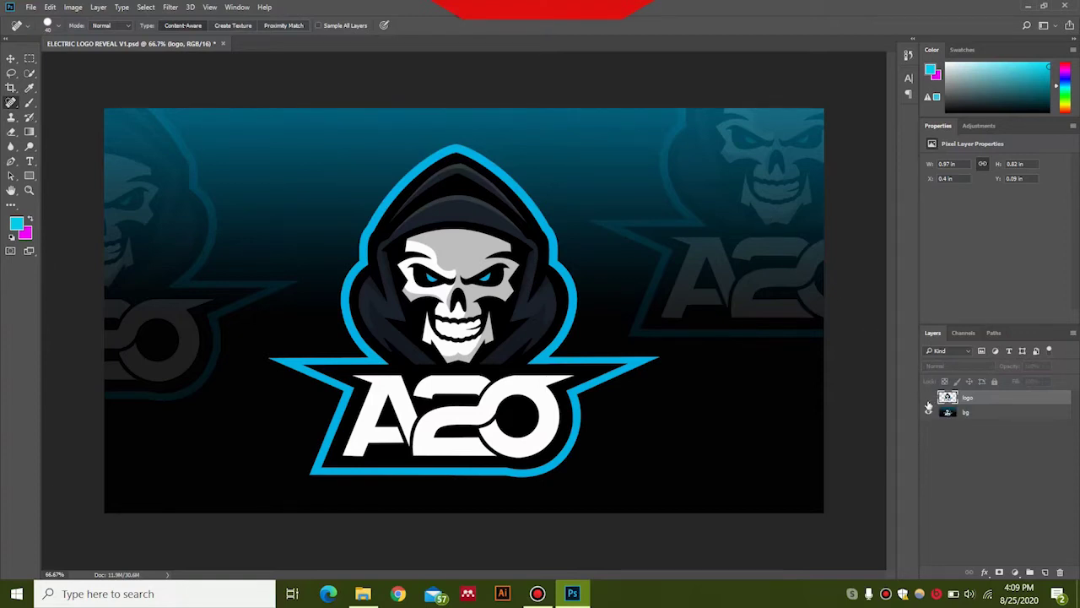
click(928, 399)
click(929, 412)
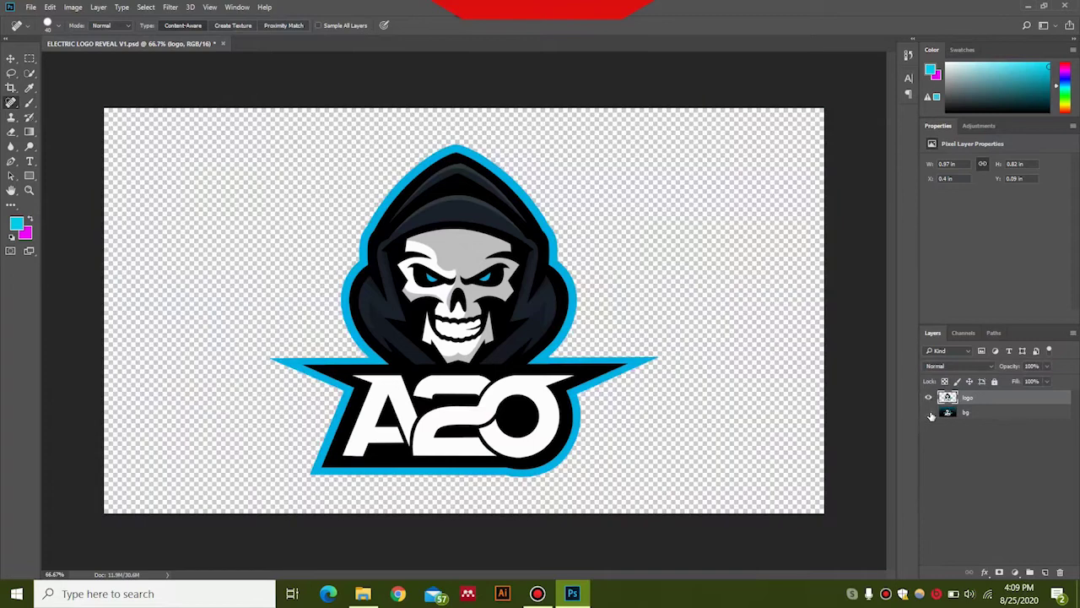
click(928, 412)
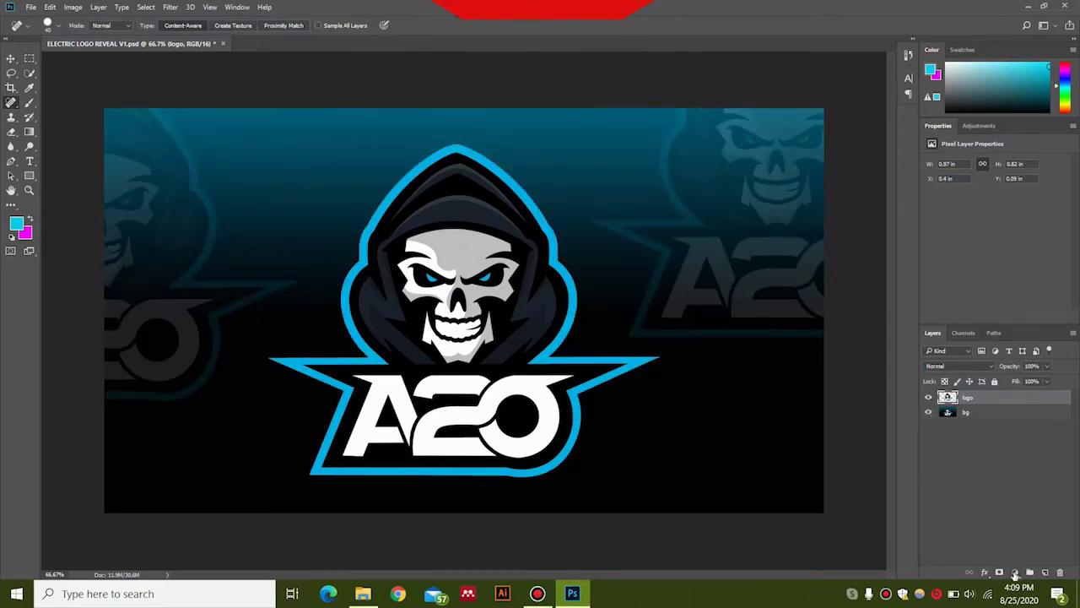
Add a near-black solid color fill layer with hex 0e0f0f and move it below the logo layer
click(1015, 576)
click(929, 246)
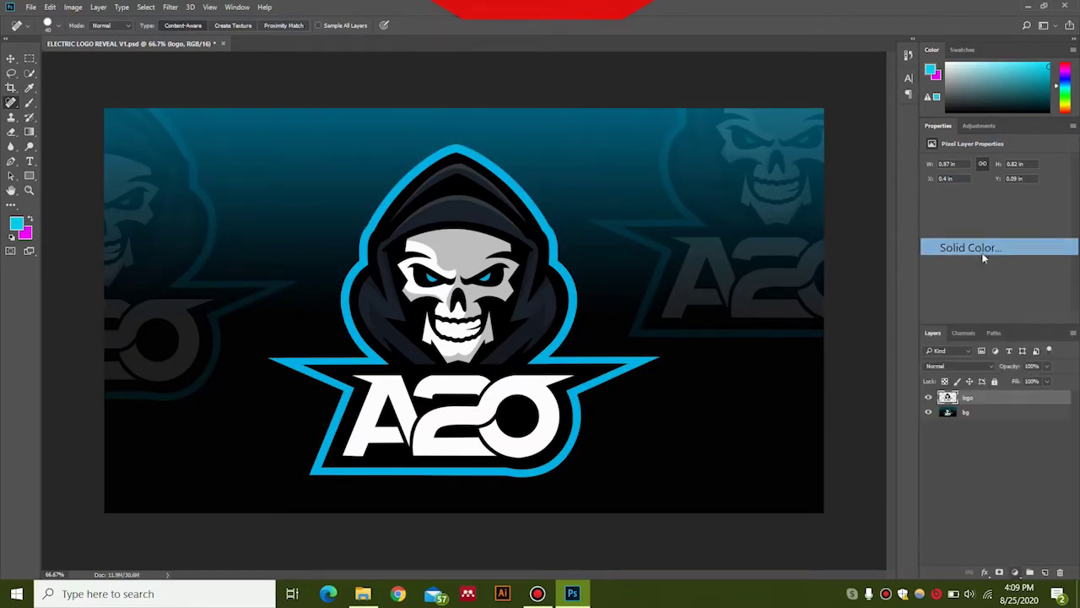
click(406, 291)
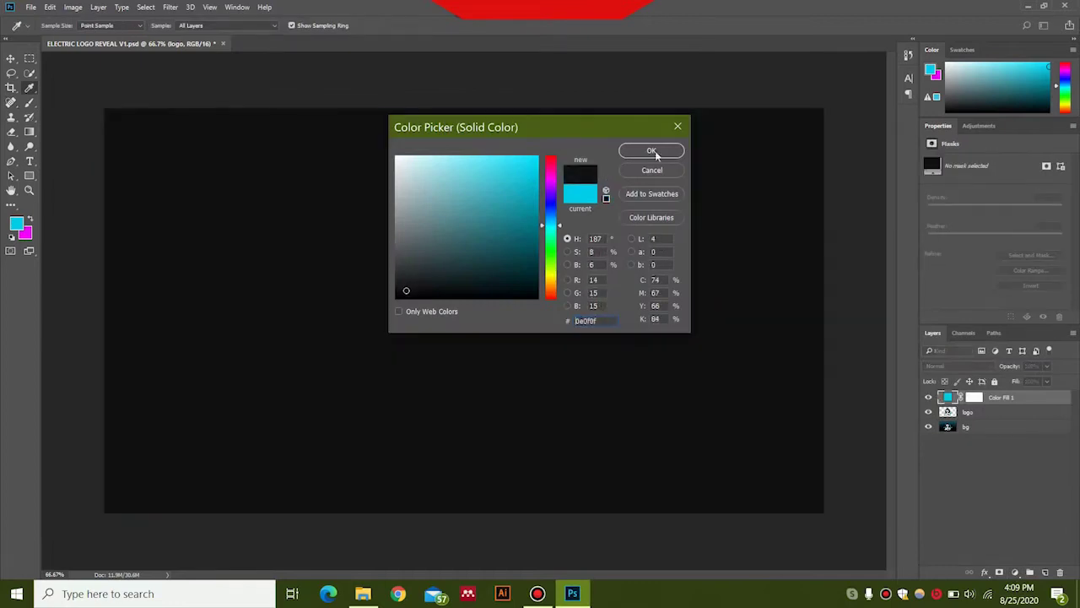
click(652, 150)
drag(1035, 403, 1035, 426)
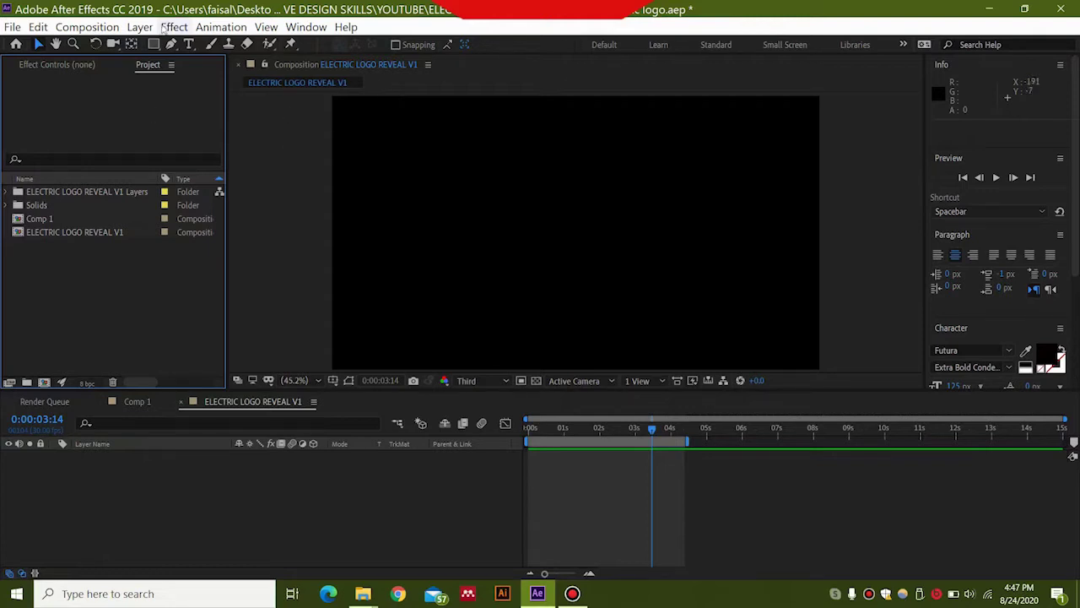
click(108, 31)
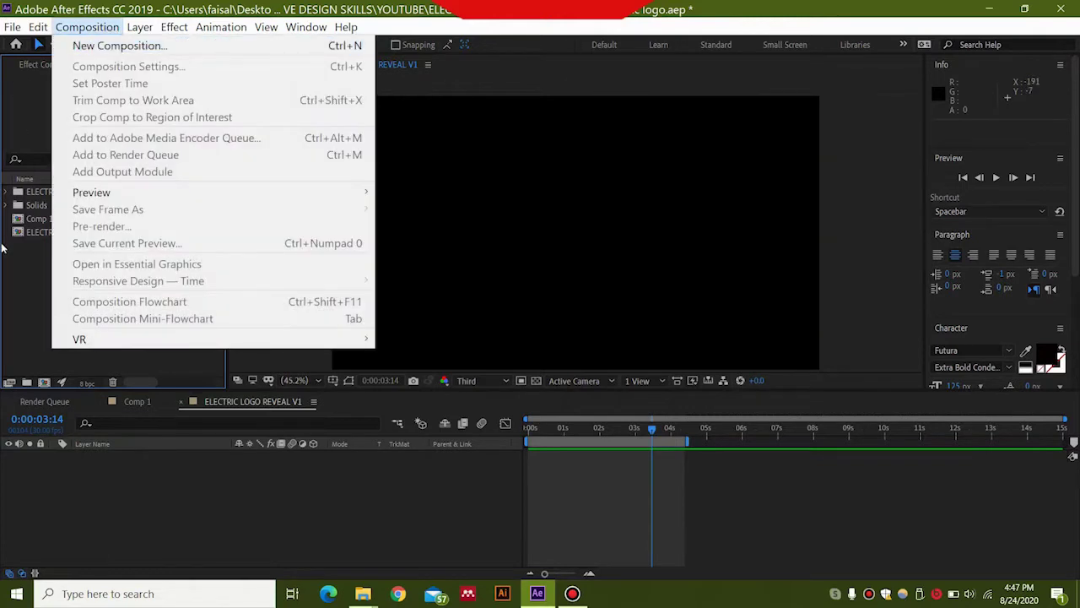
click(20, 288)
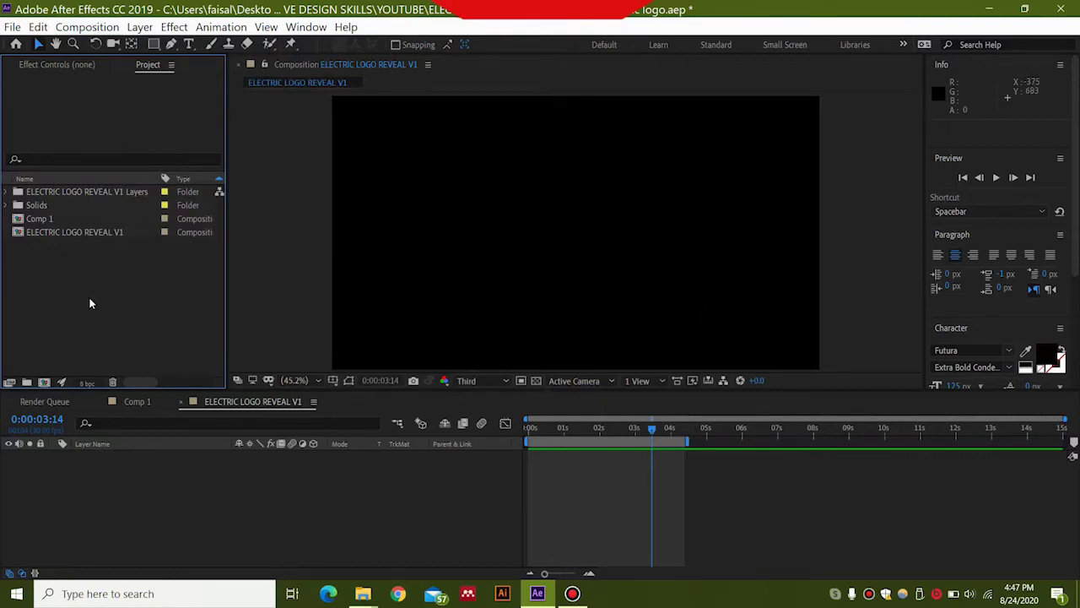
key(Down)
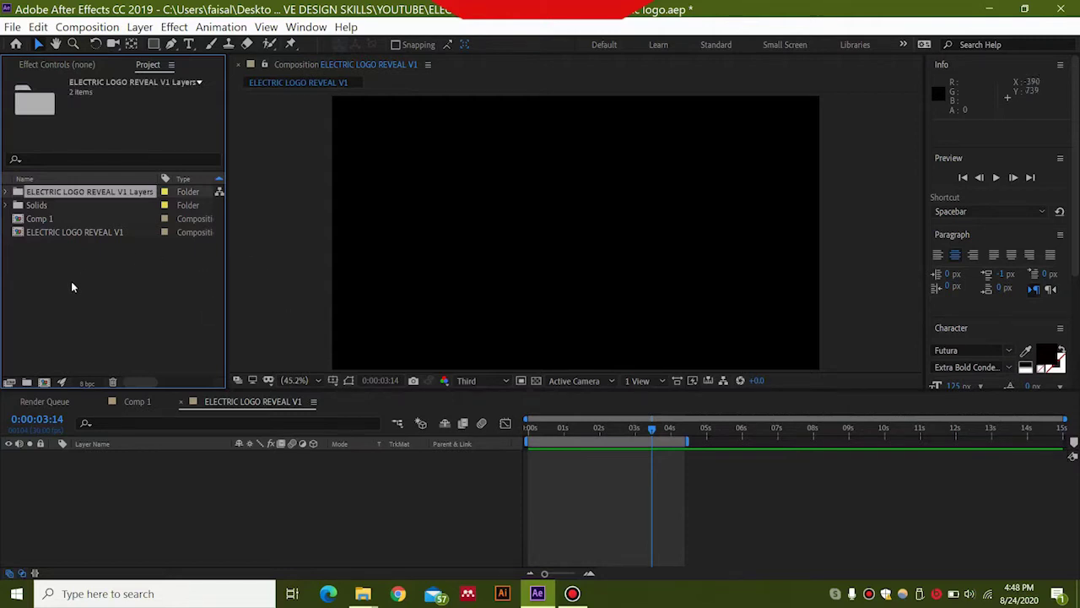
In After Effects, import ELECTRIC LOGO REVEAL V1.psd as a composition retaining layer sizes with editable layer styles, and open the imported composition
right_click(46, 273)
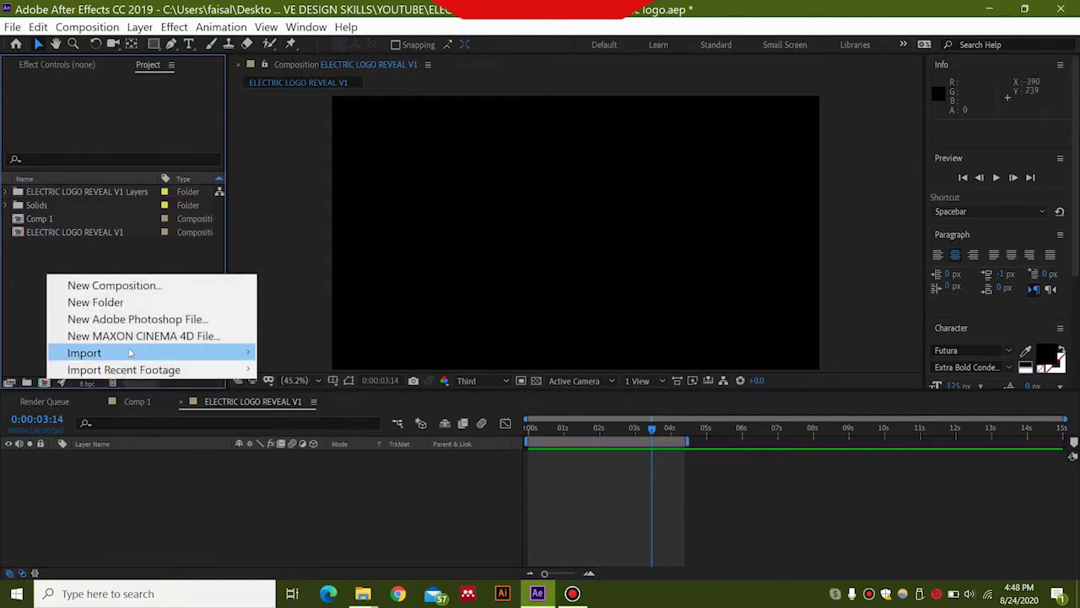
mouse_move(252, 353)
click(285, 353)
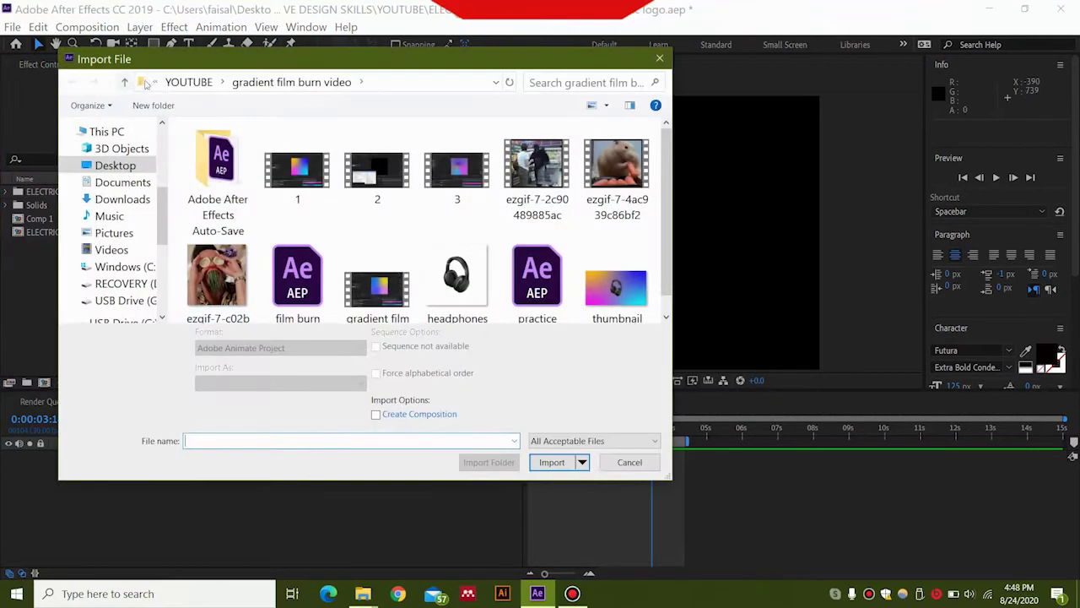
click(125, 82)
scroll(422, 186, up, 1)
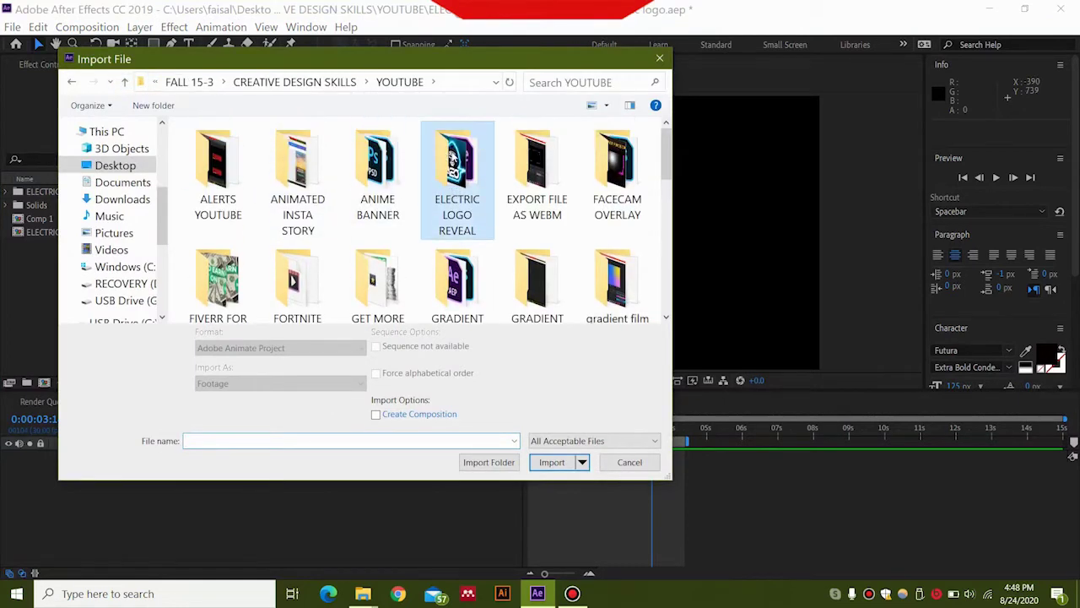
double_click(456, 177)
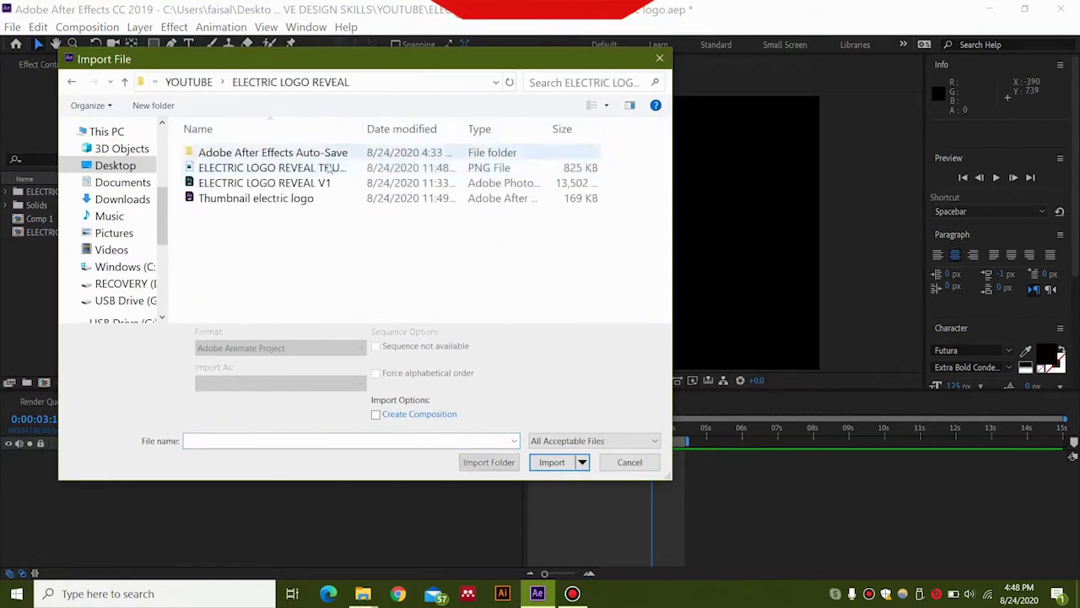
double_click(288, 184)
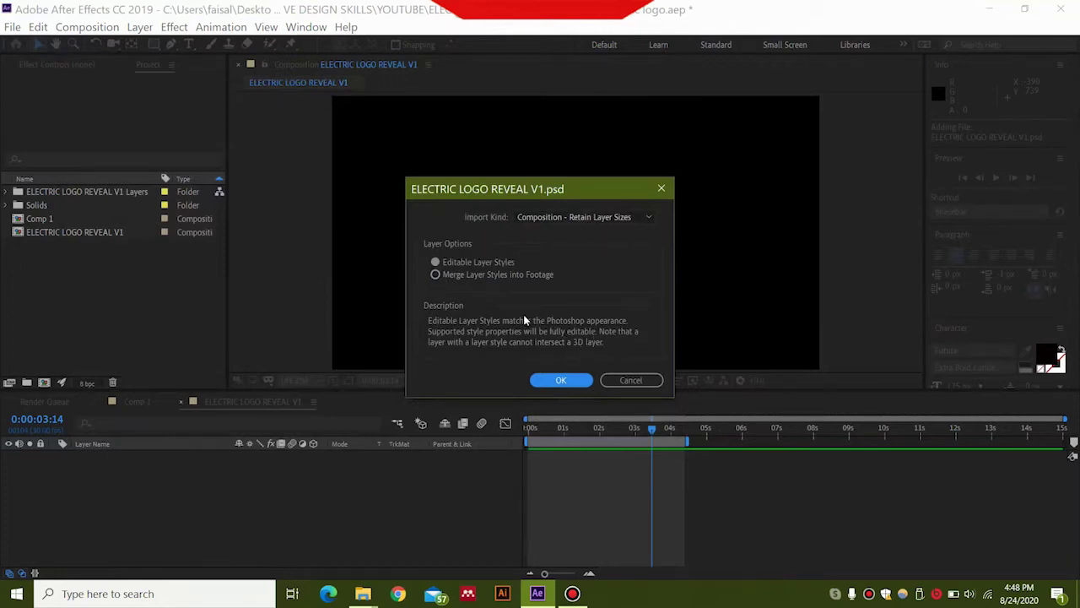
click(561, 380)
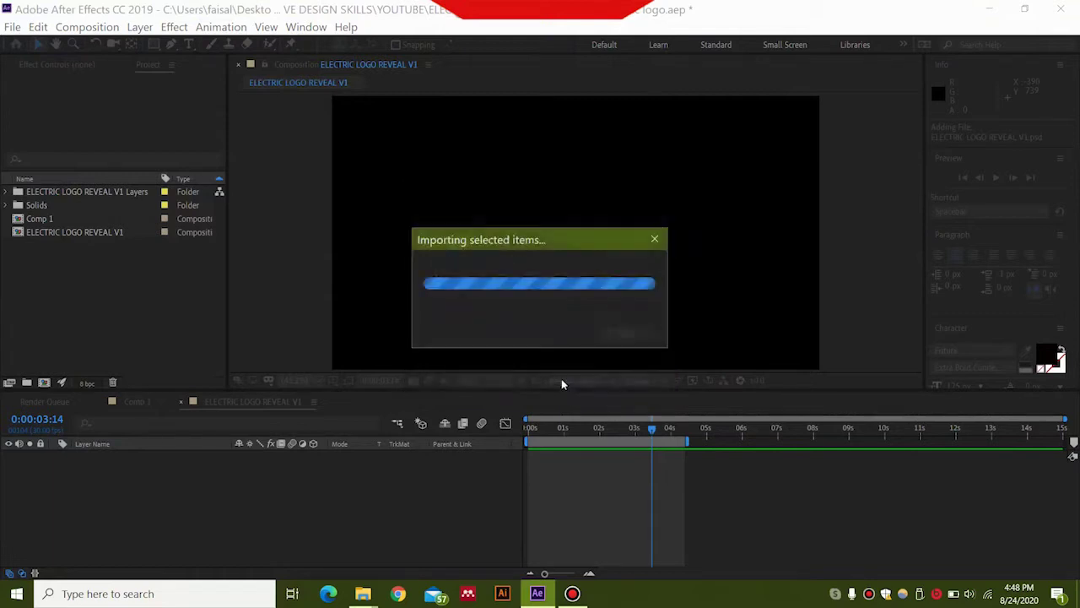
double_click(17, 259)
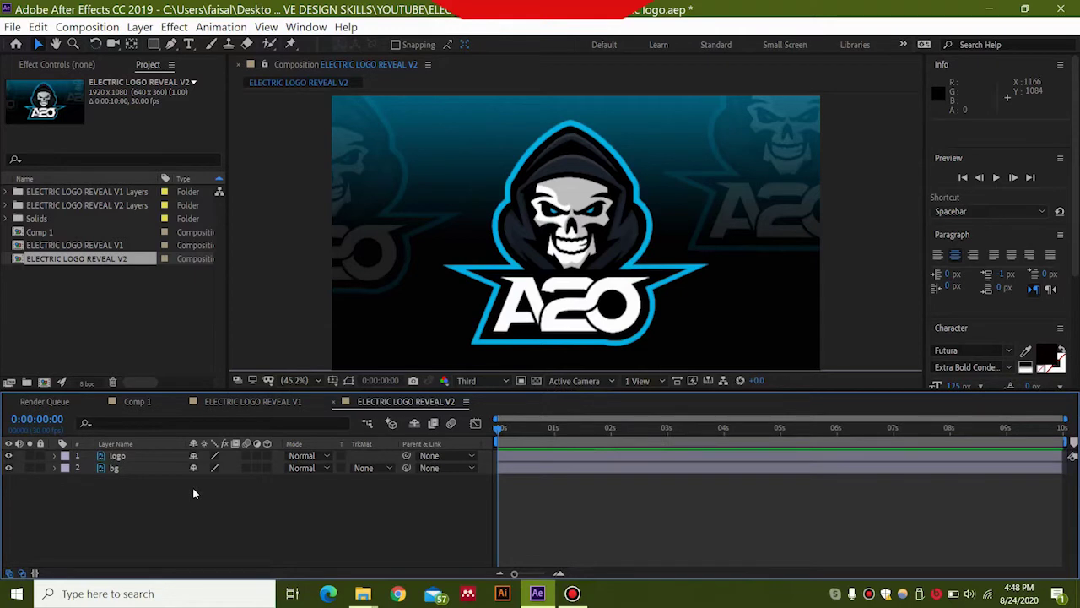
Examine the logo and bg layers in the composition, toggling the logo's visibility off and on
click(118, 455)
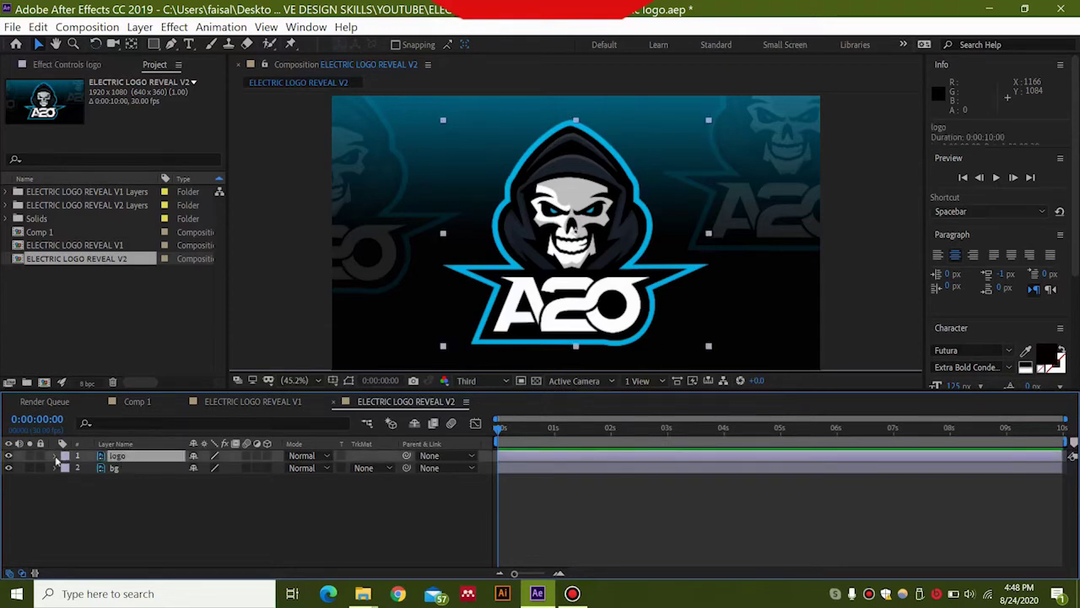
click(8, 456)
click(9, 456)
click(116, 469)
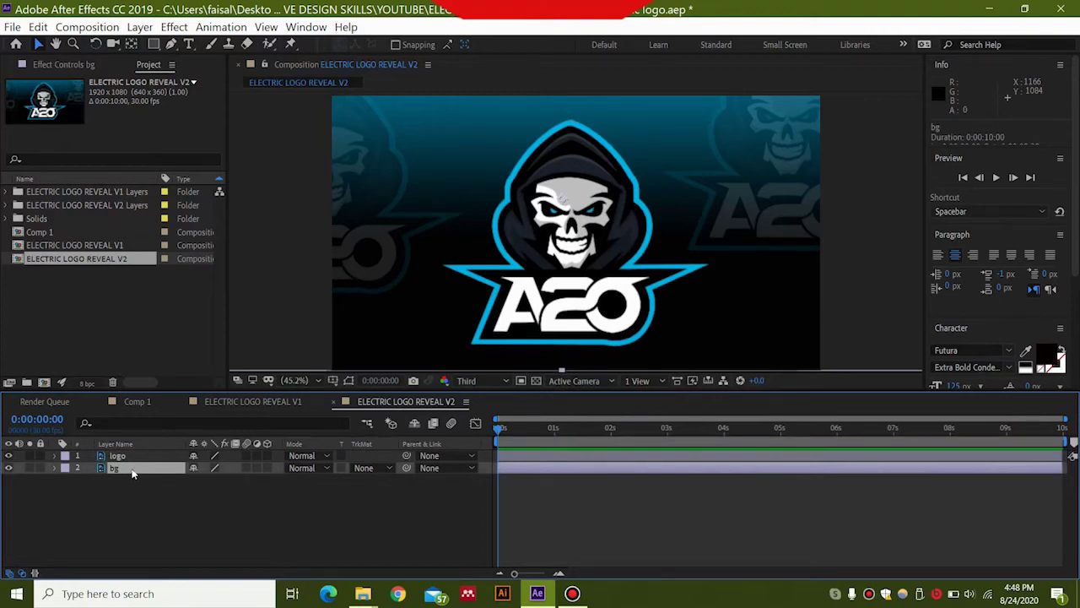
ctrl+click(92, 460)
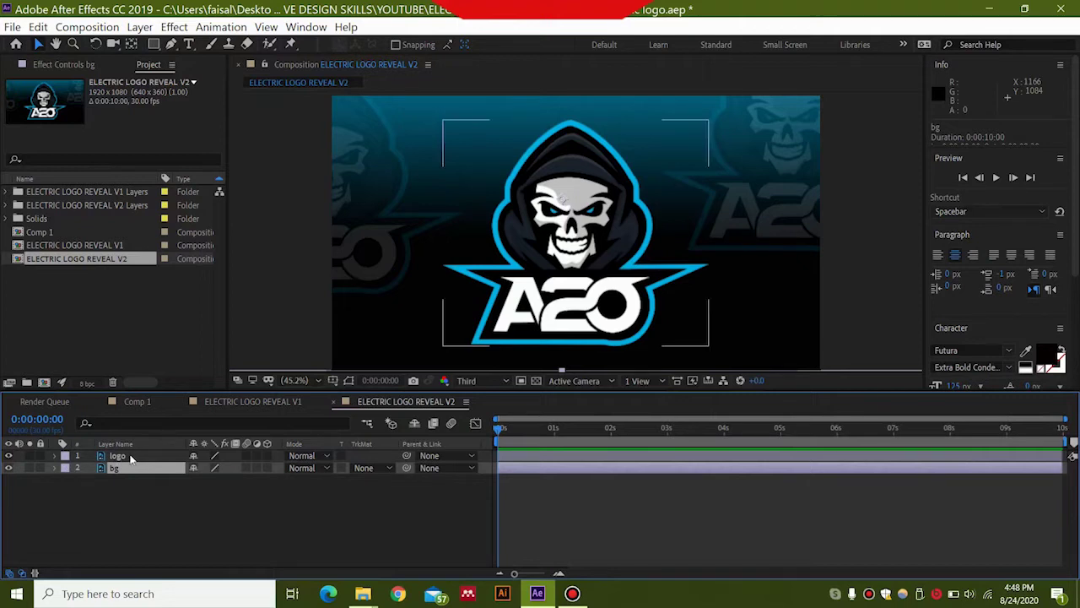
Auto-trace the logo layer's alpha channel on the current frame, applying the result to a new layer
click(131, 457)
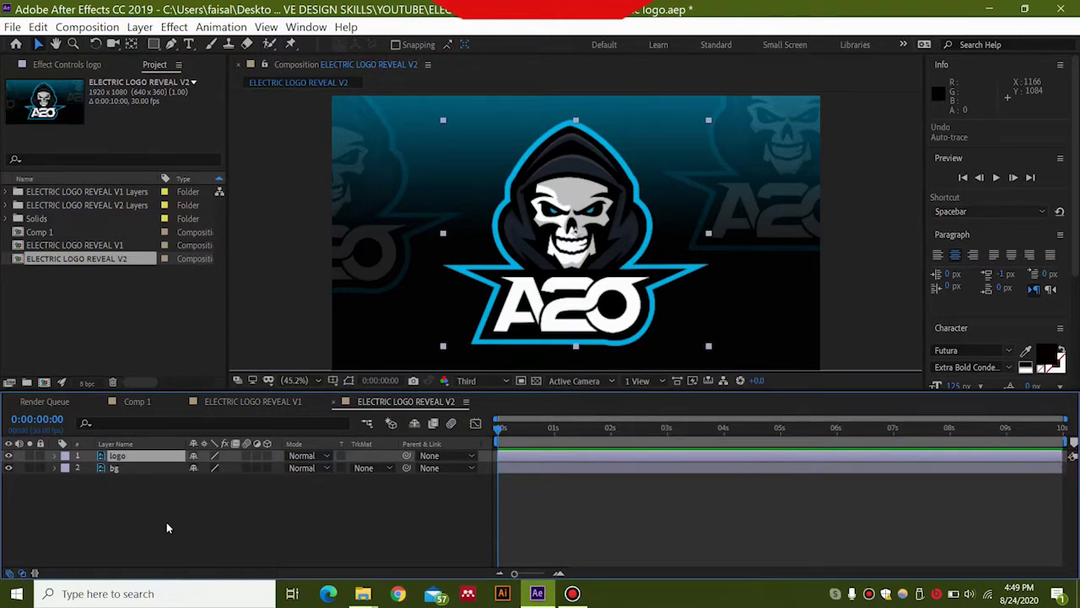
click(151, 457)
click(139, 27)
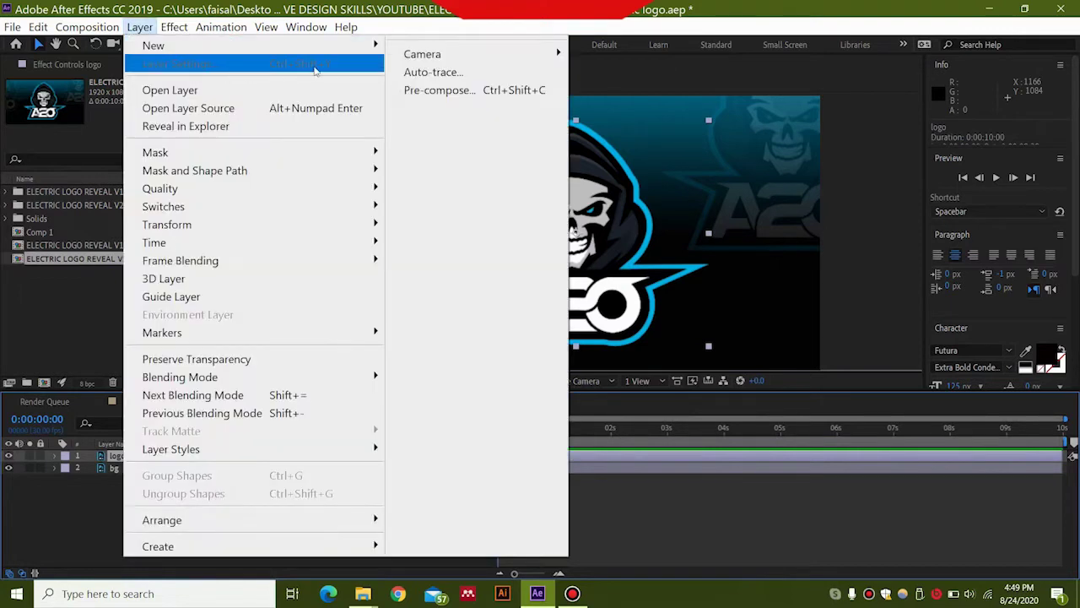
click(419, 73)
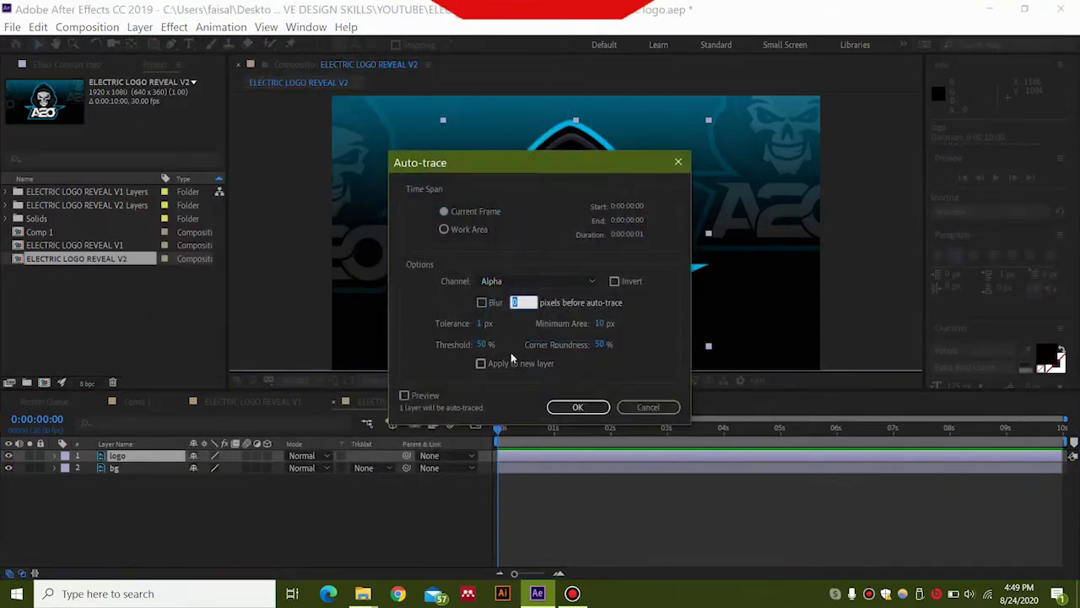
click(481, 363)
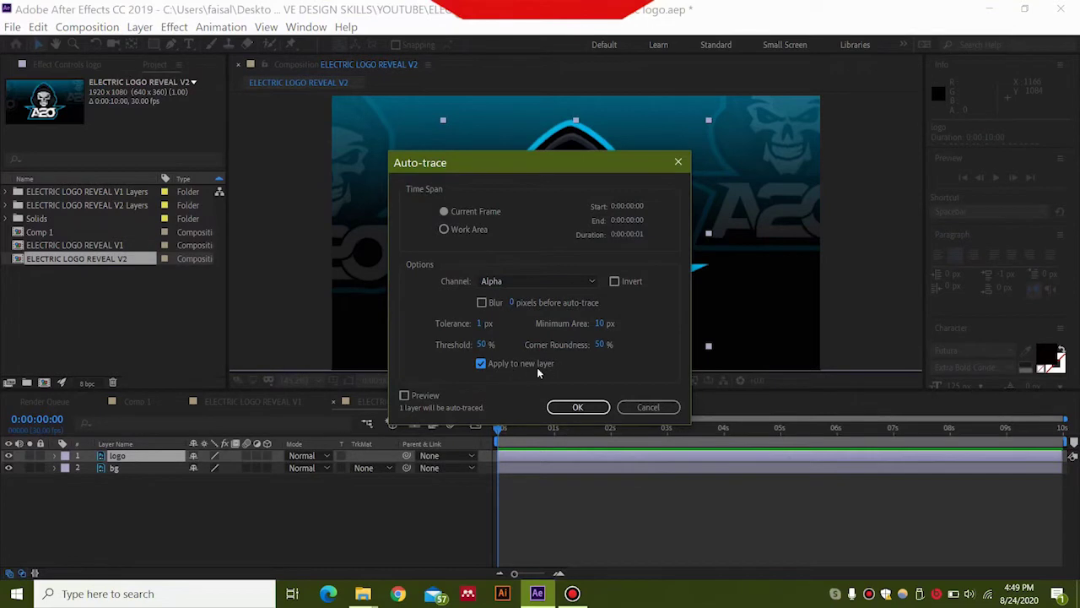
click(576, 407)
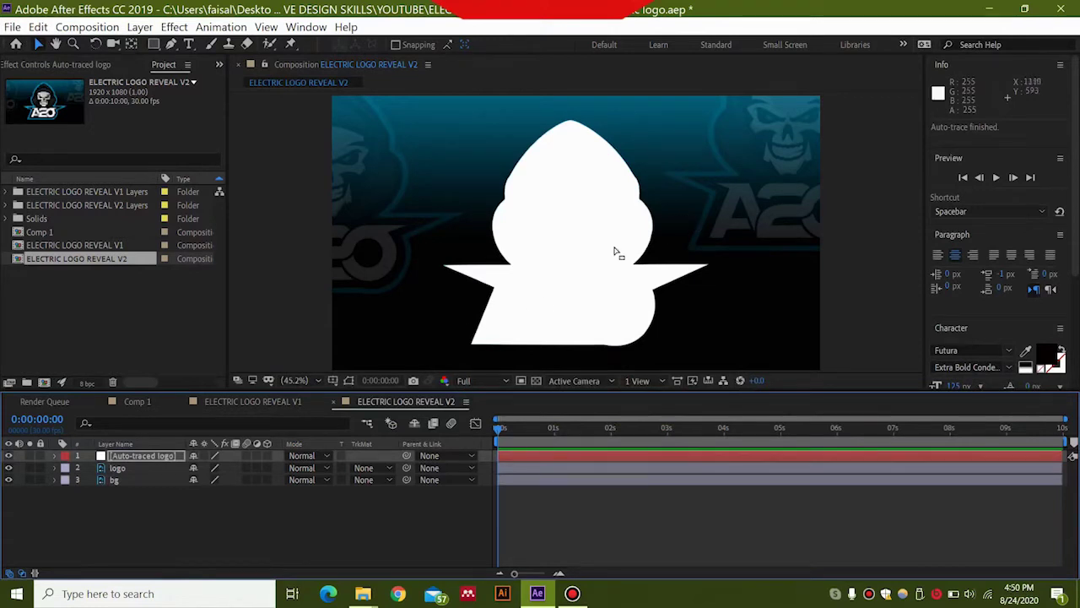
Add a black solid layer at the composition's size above the auto-traced logo
right_click(162, 513)
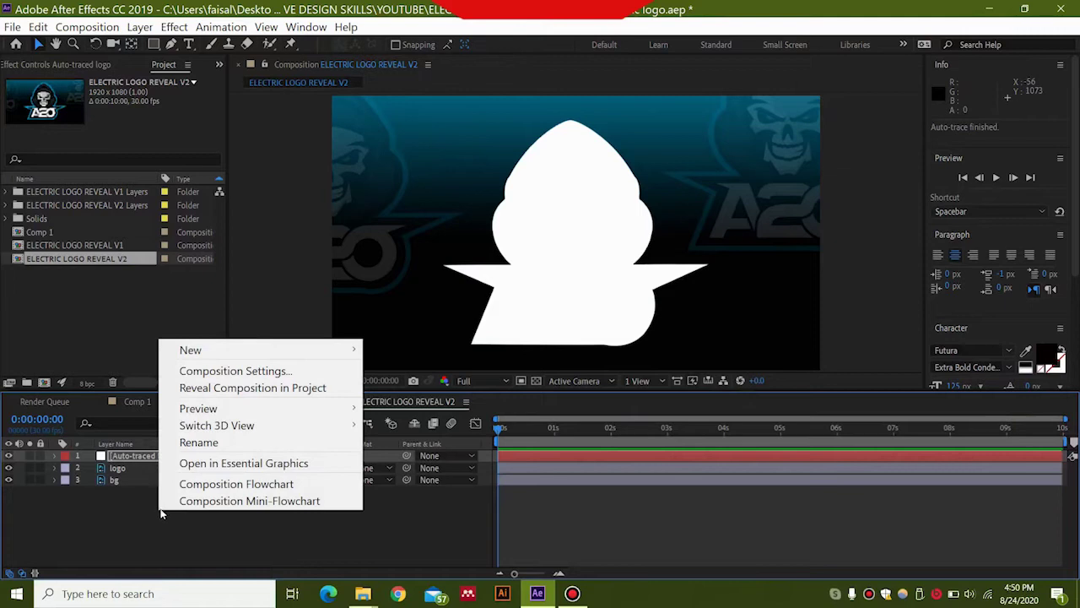
mouse_move(348, 349)
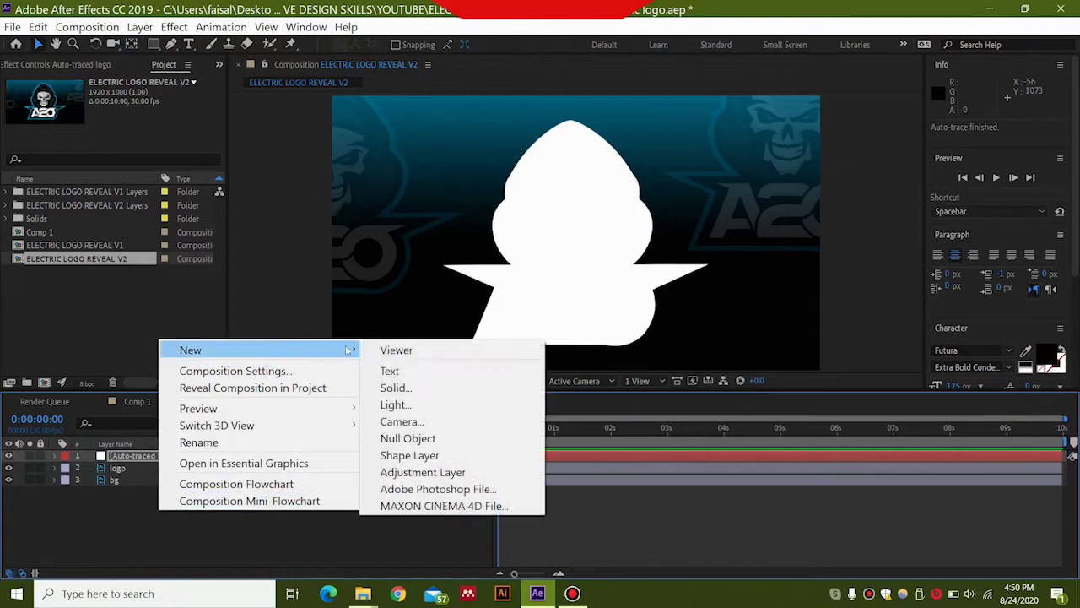
click(413, 392)
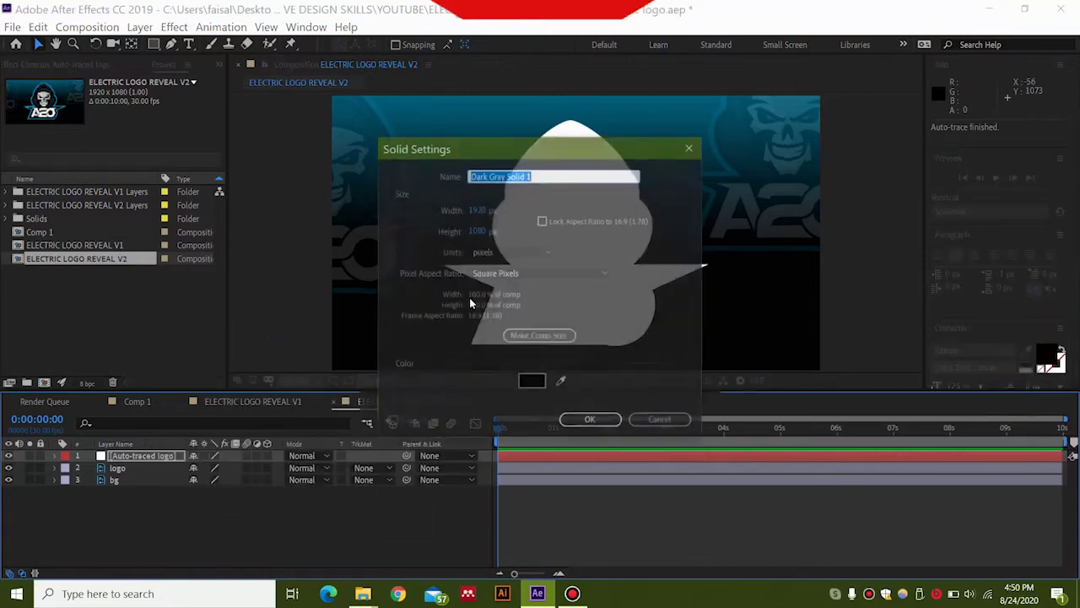
click(589, 422)
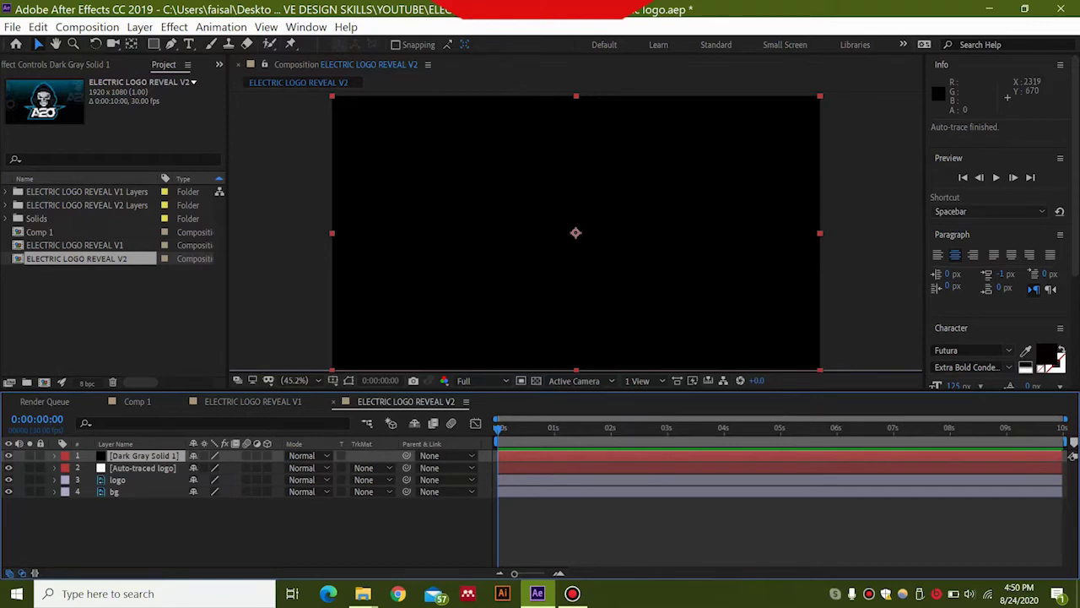
Search the effects for "saber" and select the Video Copilot Saber effect
scroll(1004, 219, down, 5)
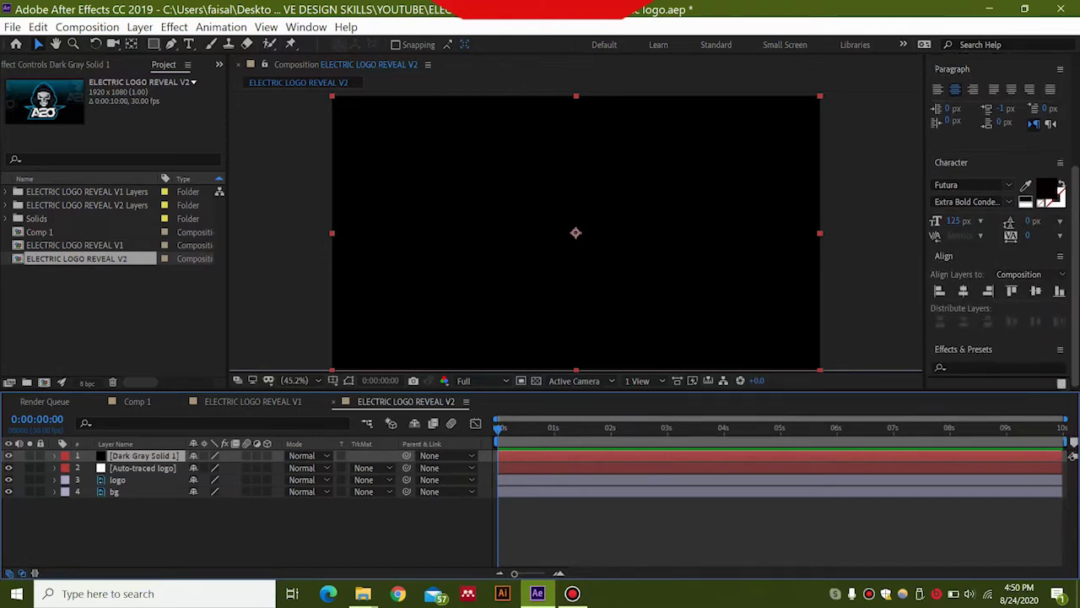
click(1007, 366)
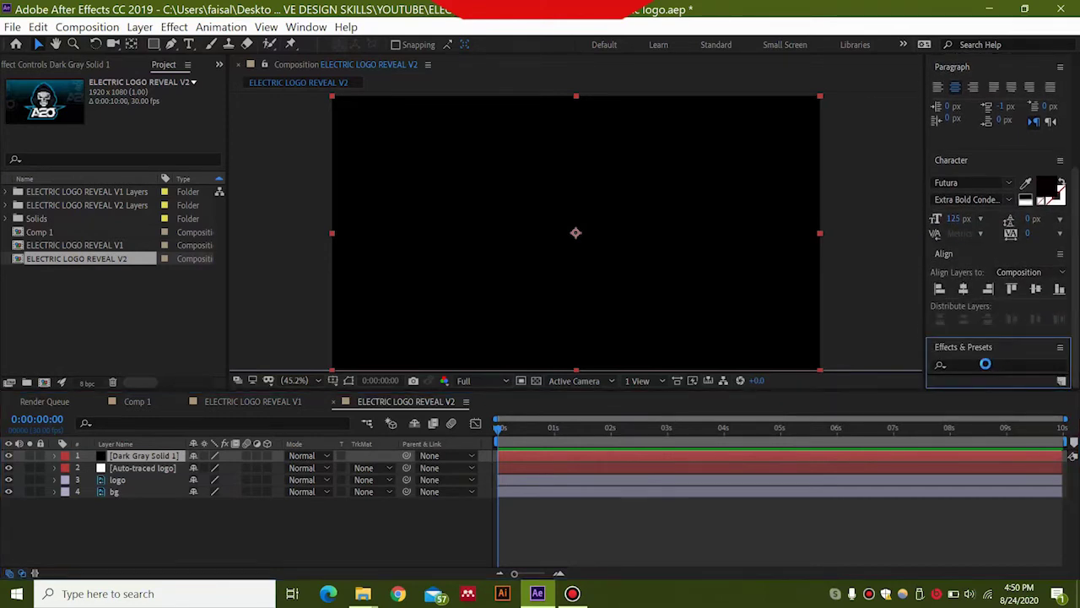
text(sab)
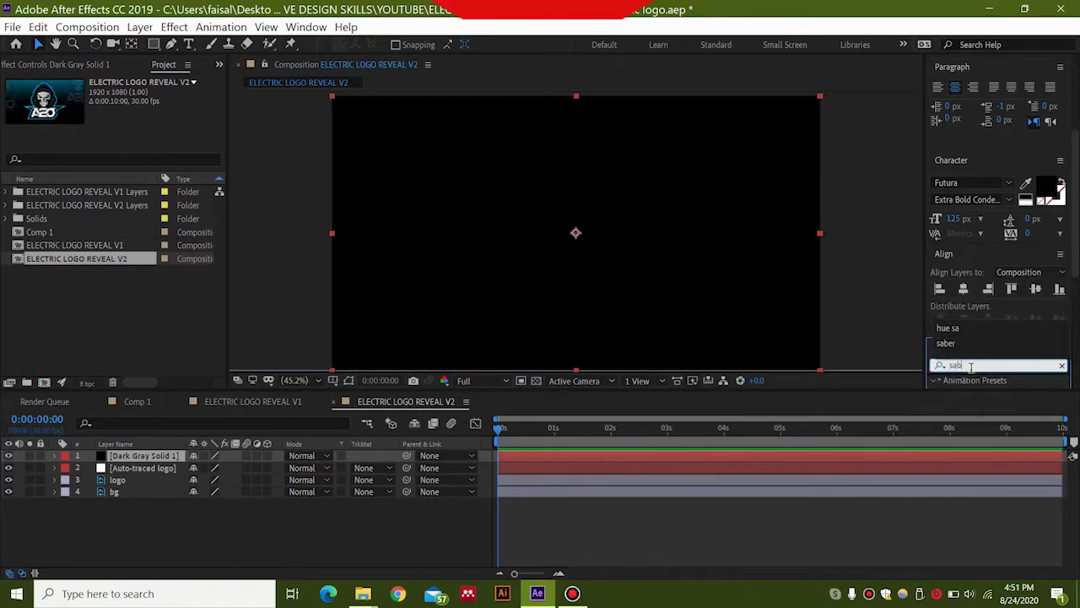
text(er)
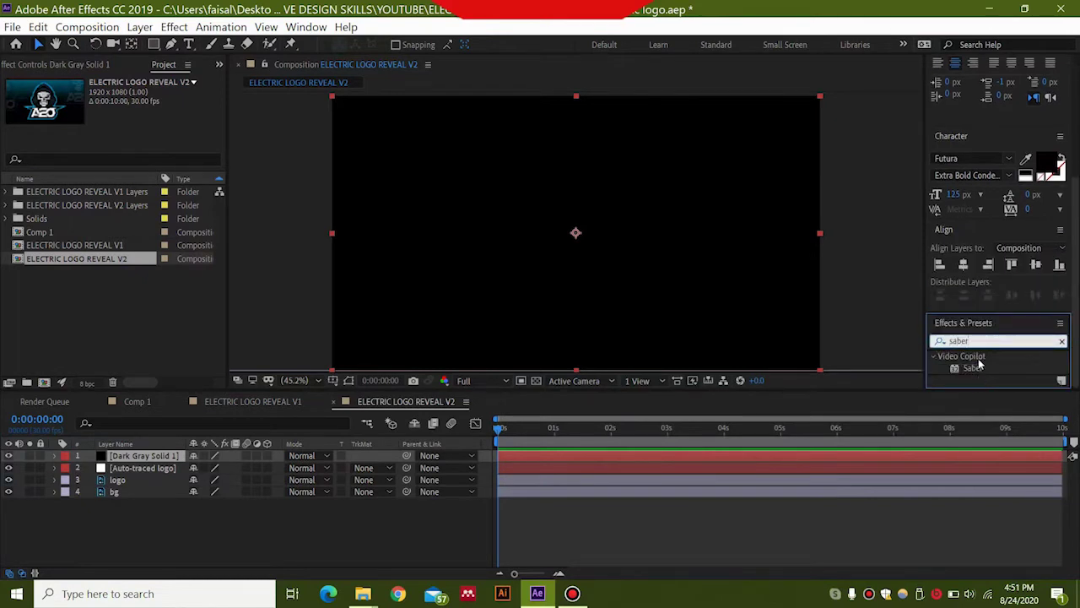
click(972, 369)
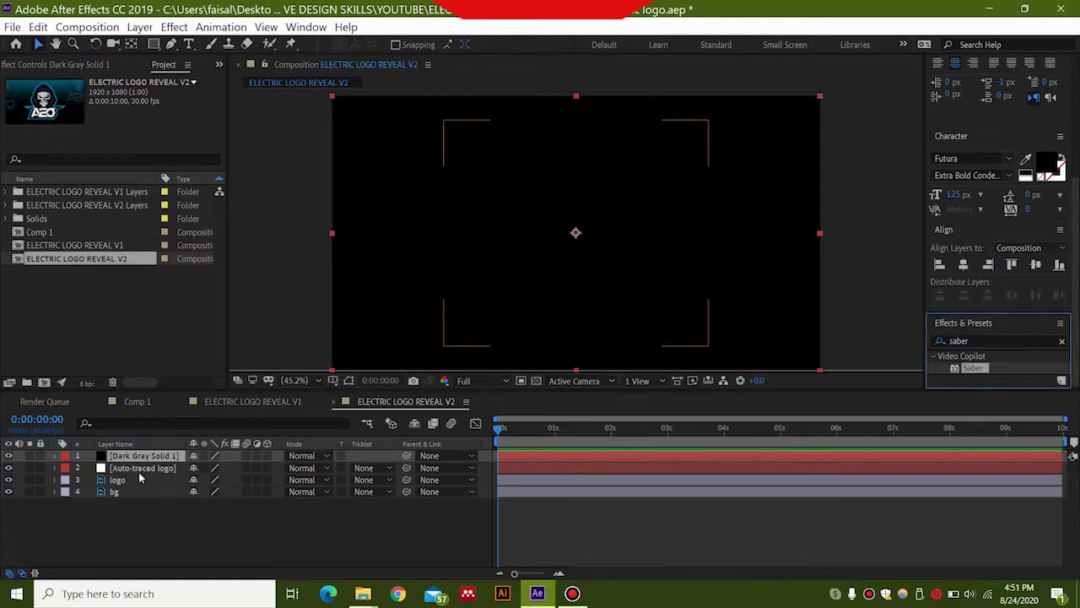
Copy the masks from the Auto-traced logo layer onto the Dark Gray Solid 1 layer
click(105, 469)
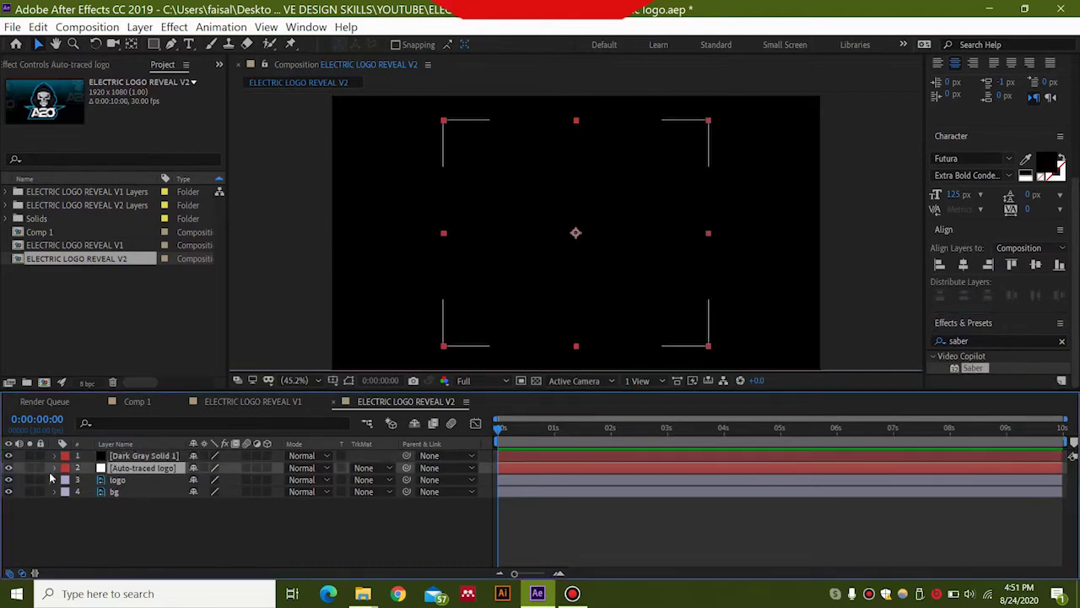
click(55, 468)
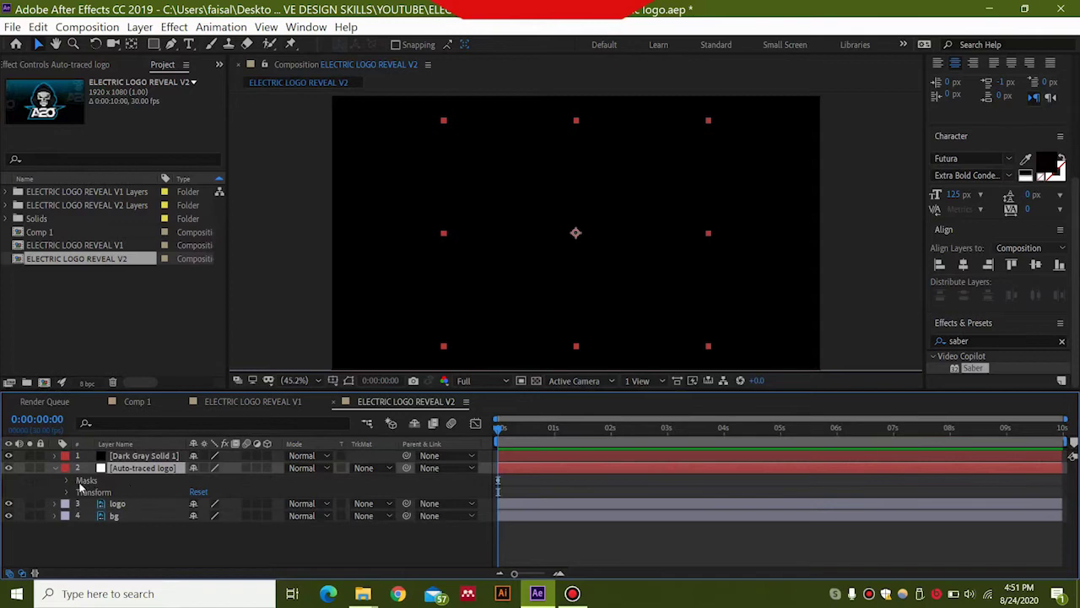
click(125, 479)
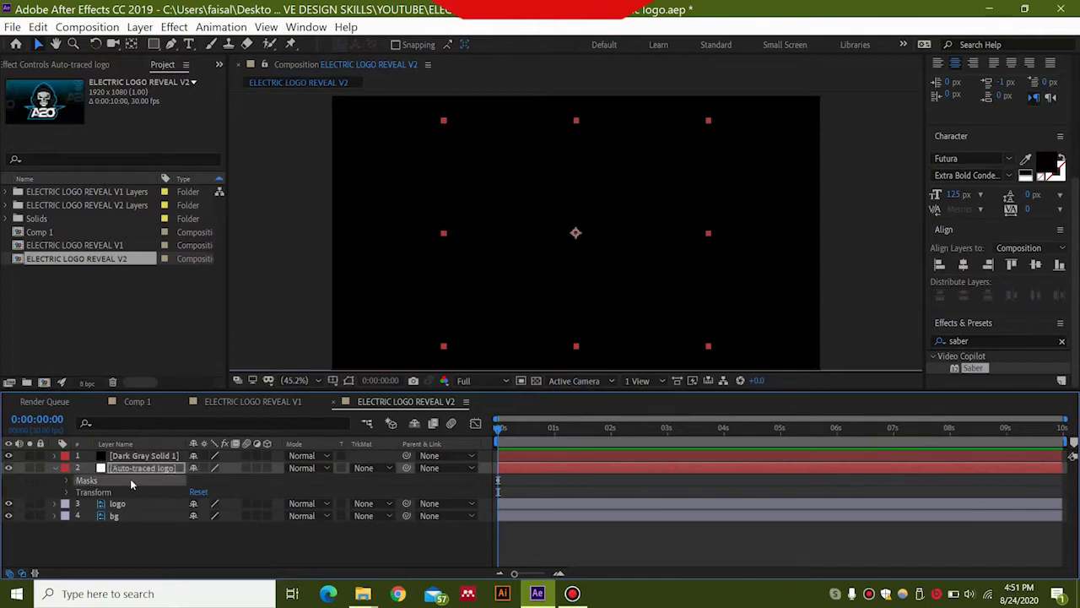
click(136, 455)
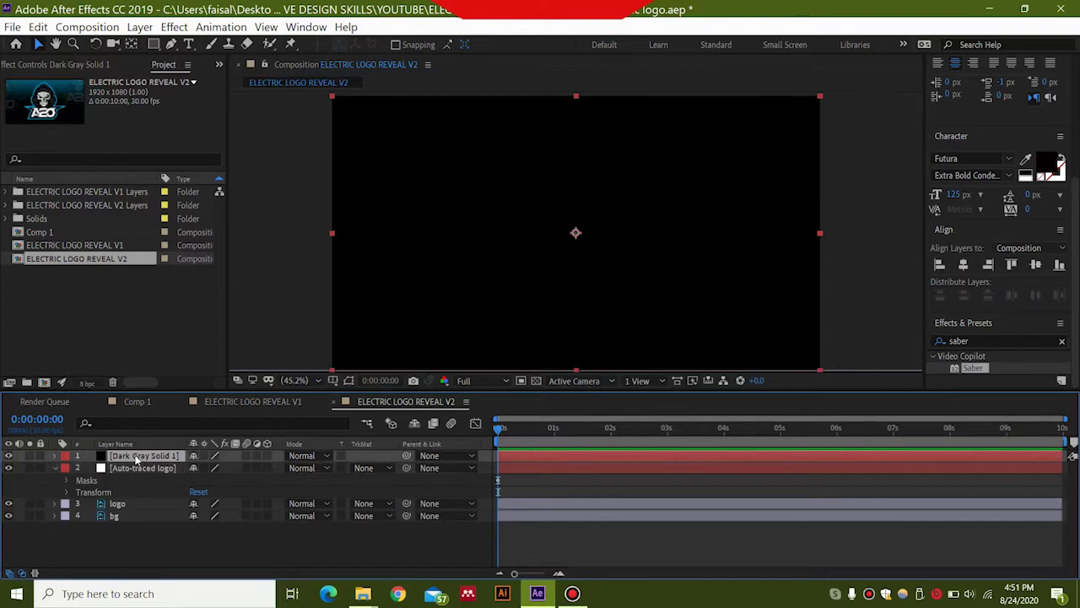
key(ctrl+v)
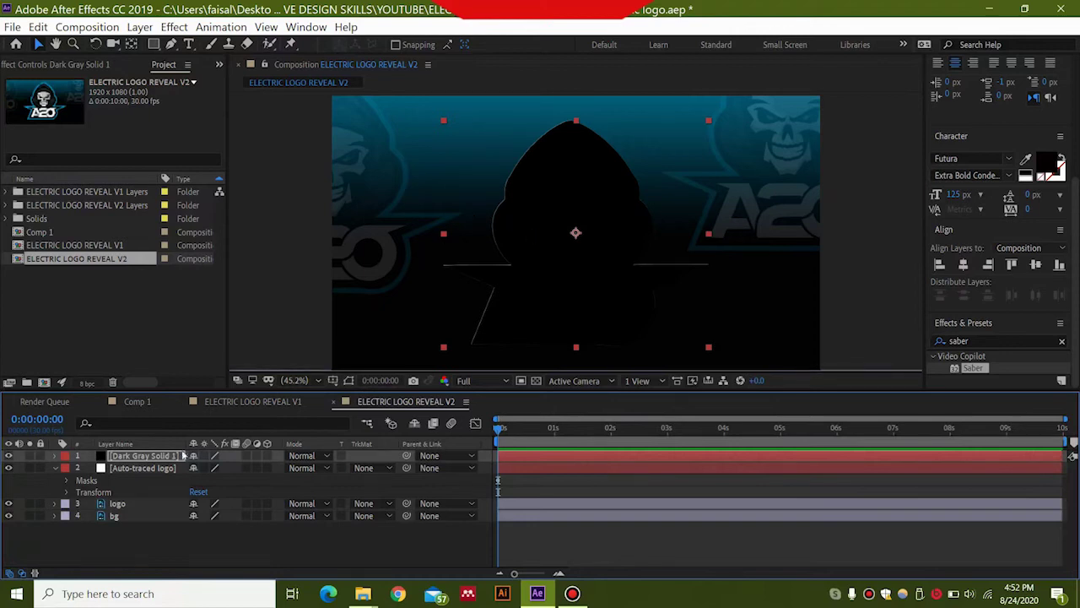
Delete the Auto-traced logo layer and hide the logo layer
click(142, 469)
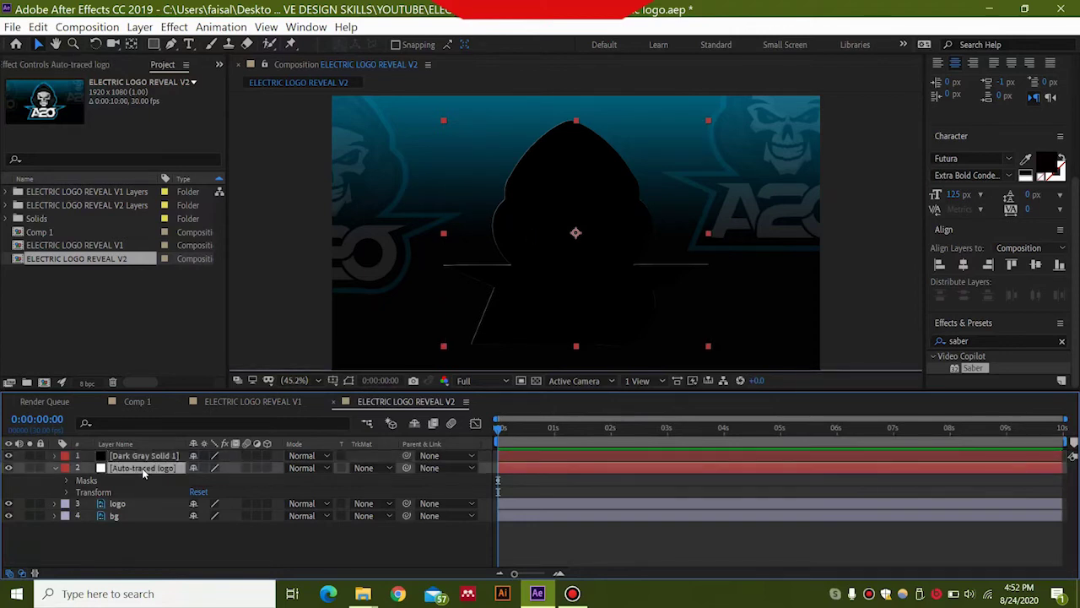
key(Delete)
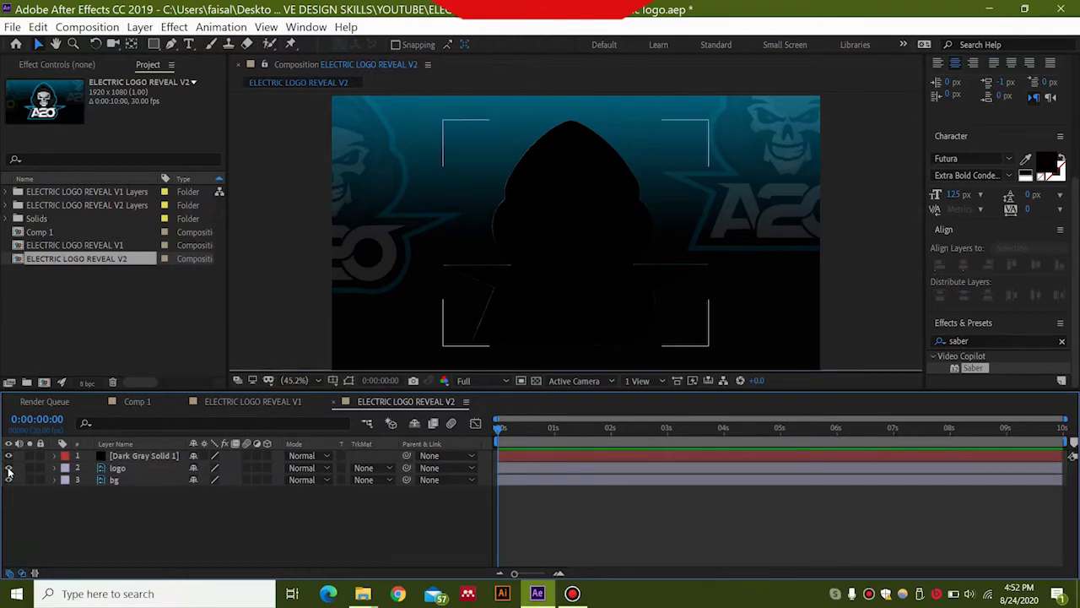
click(137, 457)
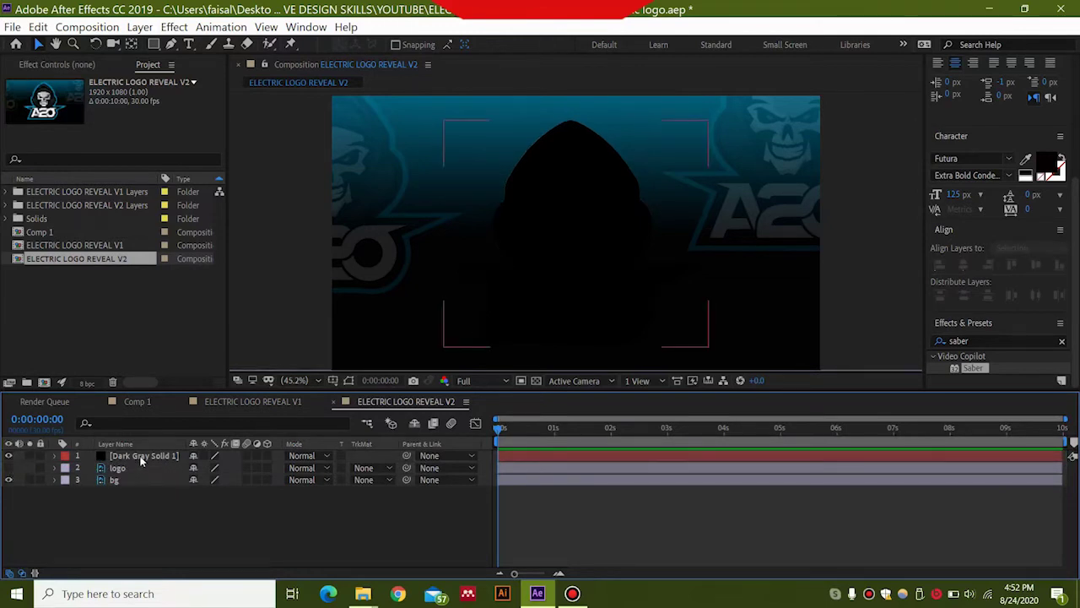
Apply the Saber effect to the Dark Gray Solid 1 layer and set the layer's blending mode to Add
click(149, 460)
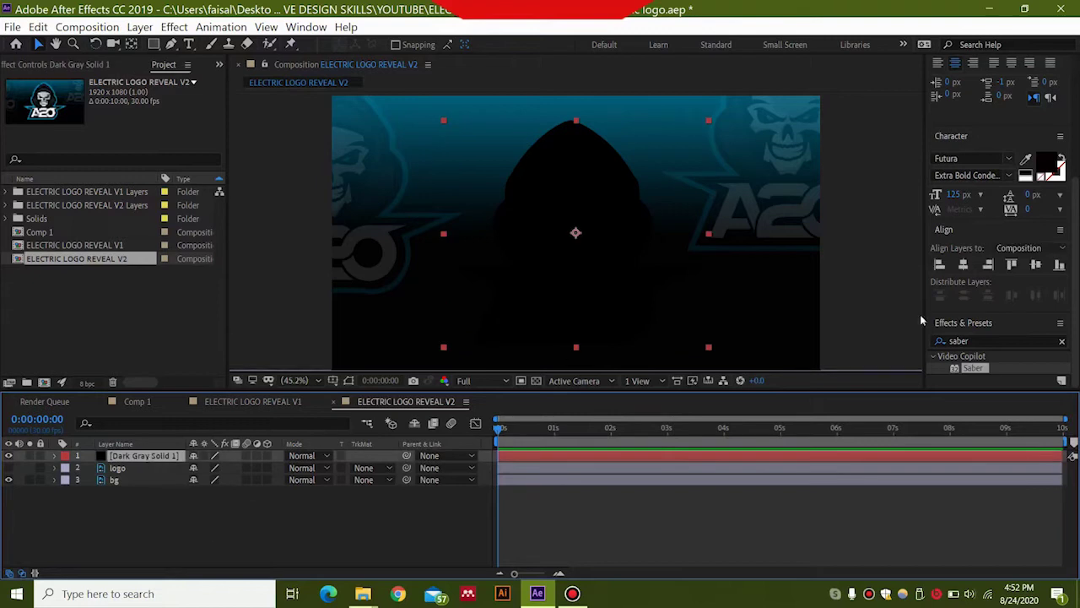
drag(964, 372, 149, 463)
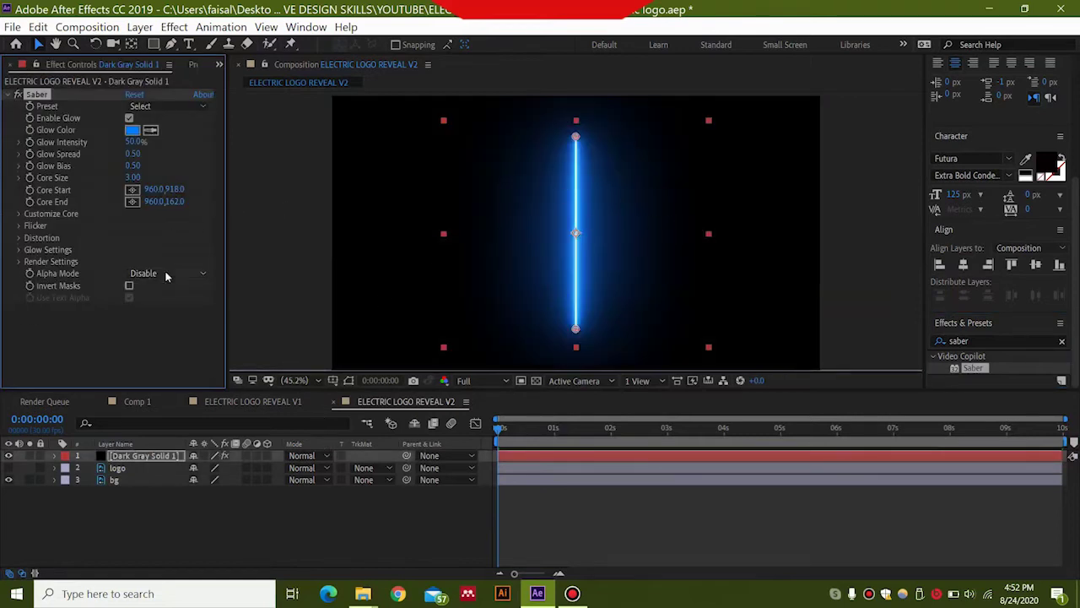
click(329, 456)
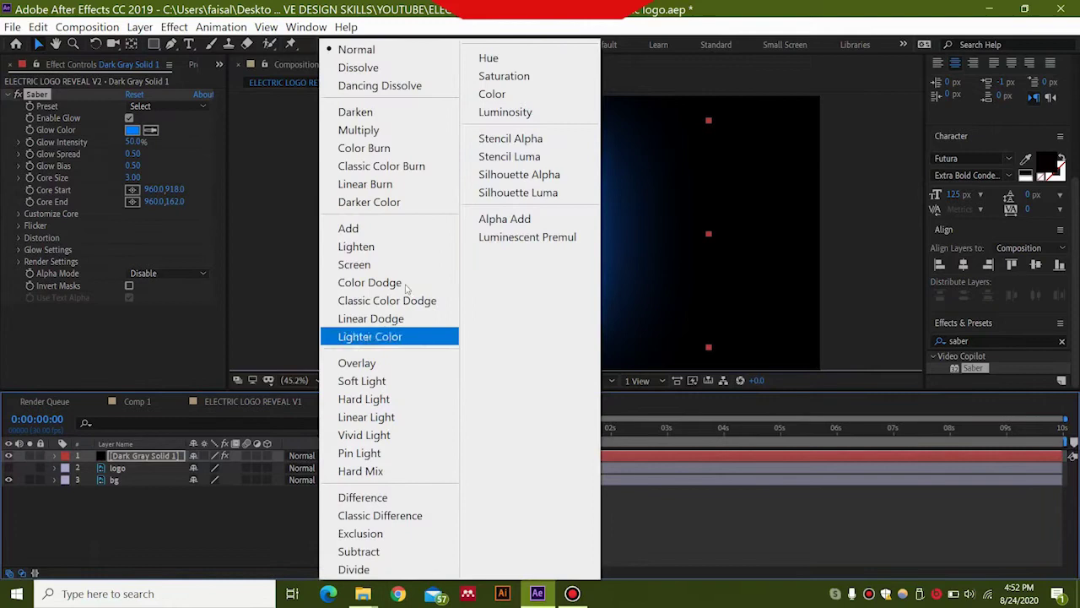
click(395, 229)
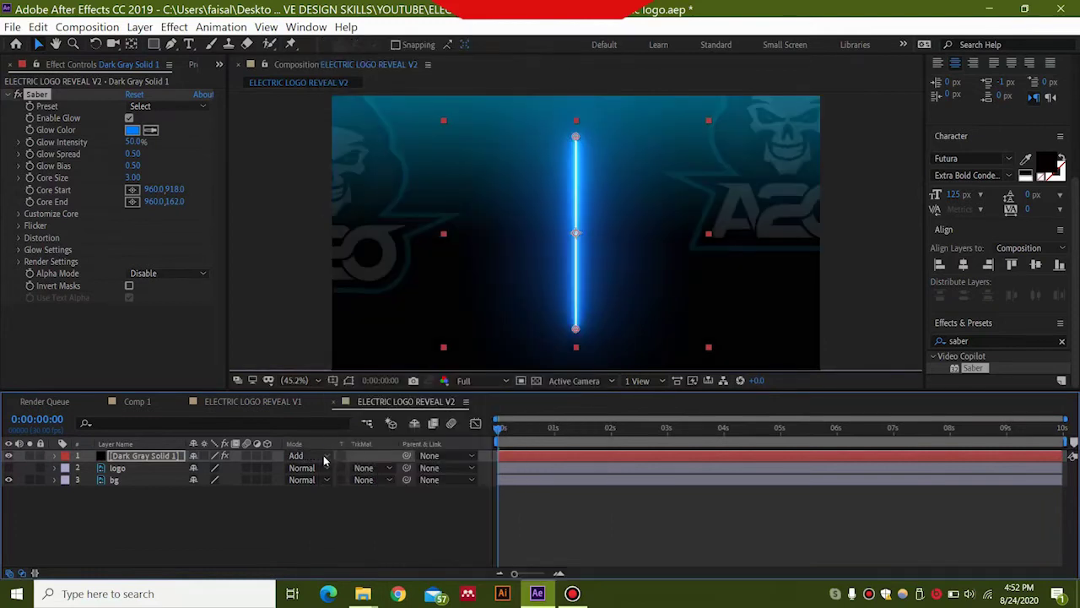
right_click(318, 443)
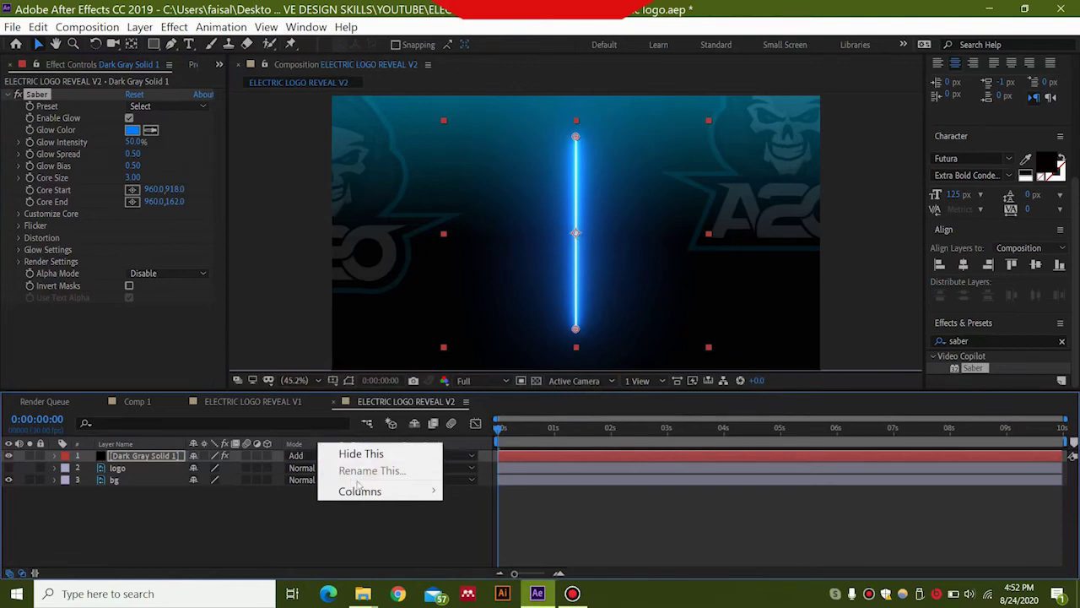
mouse_move(374, 491)
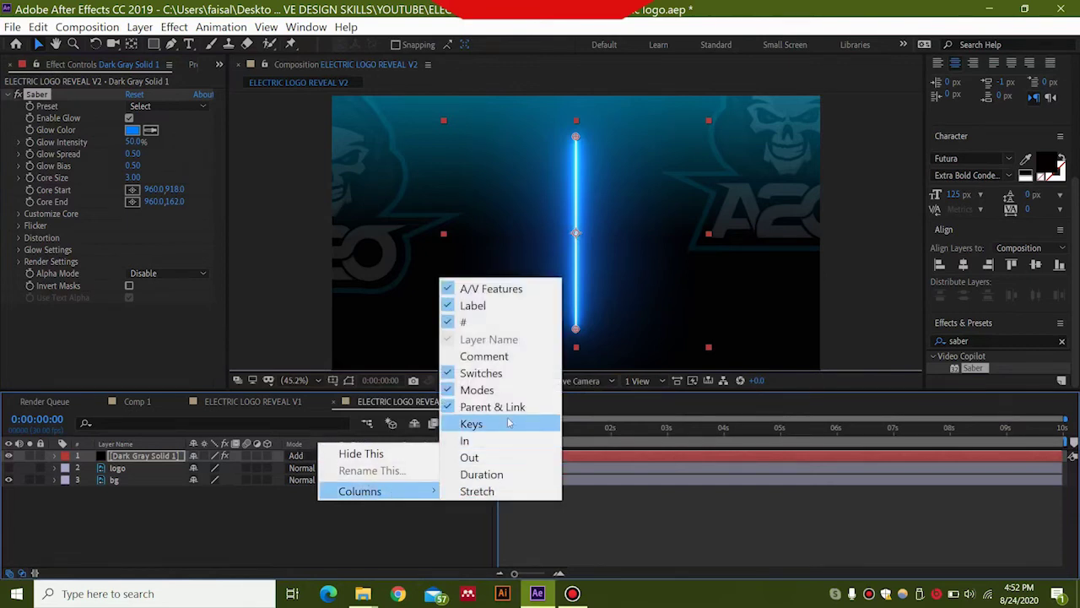
click(242, 516)
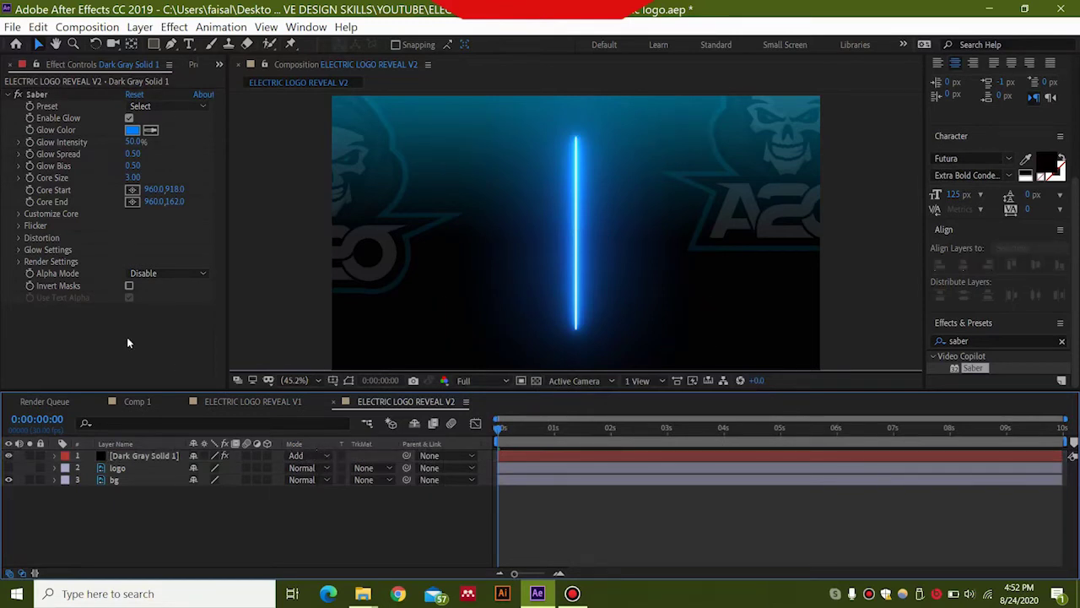
Set the Saber effect's Core Type to Layer Masks under Customize Core
click(19, 213)
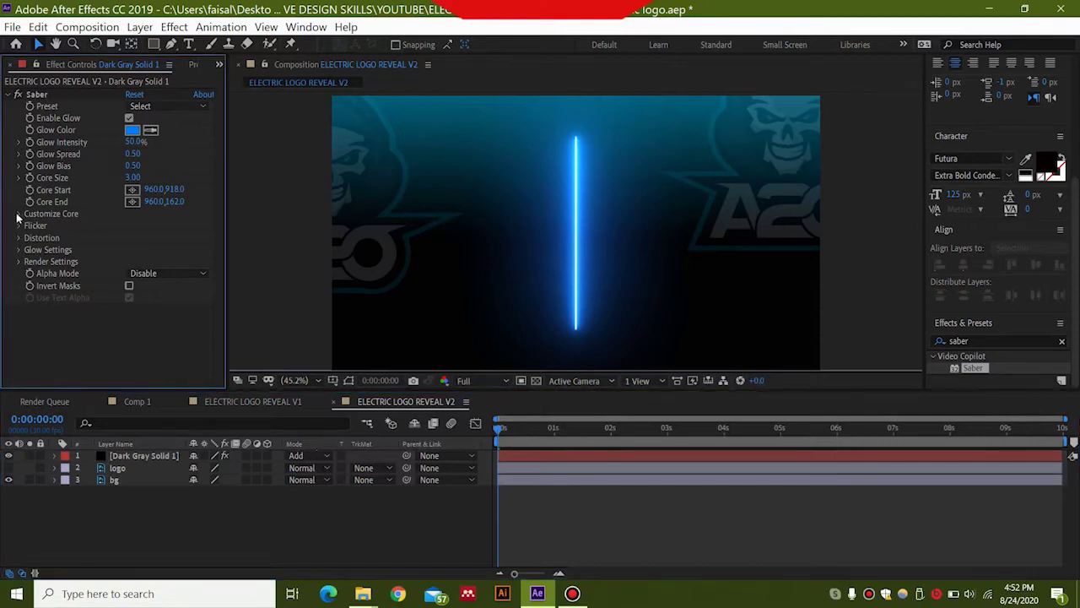
click(196, 226)
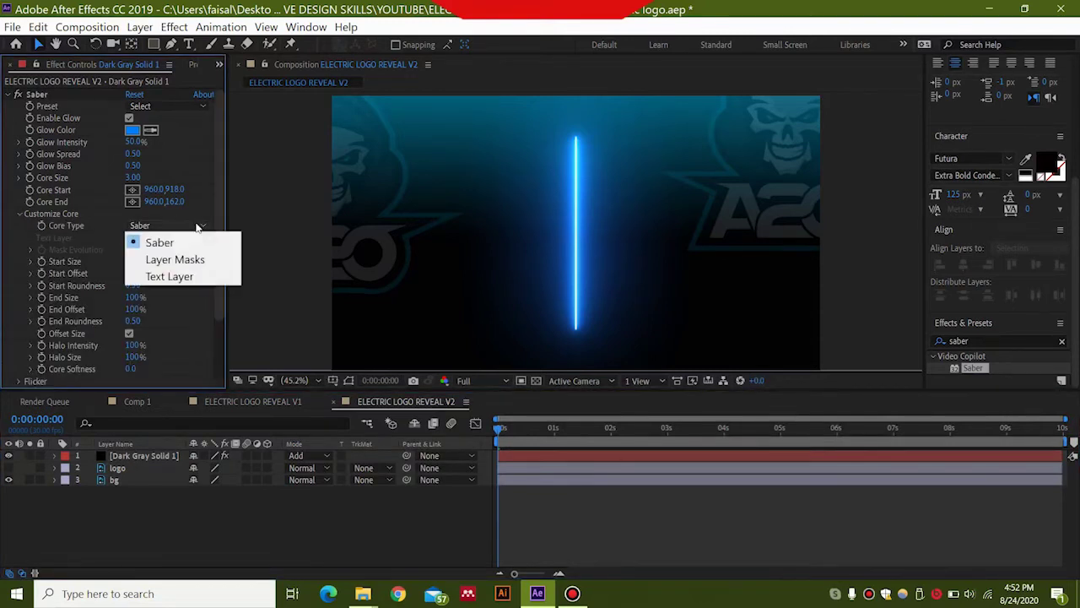
click(194, 261)
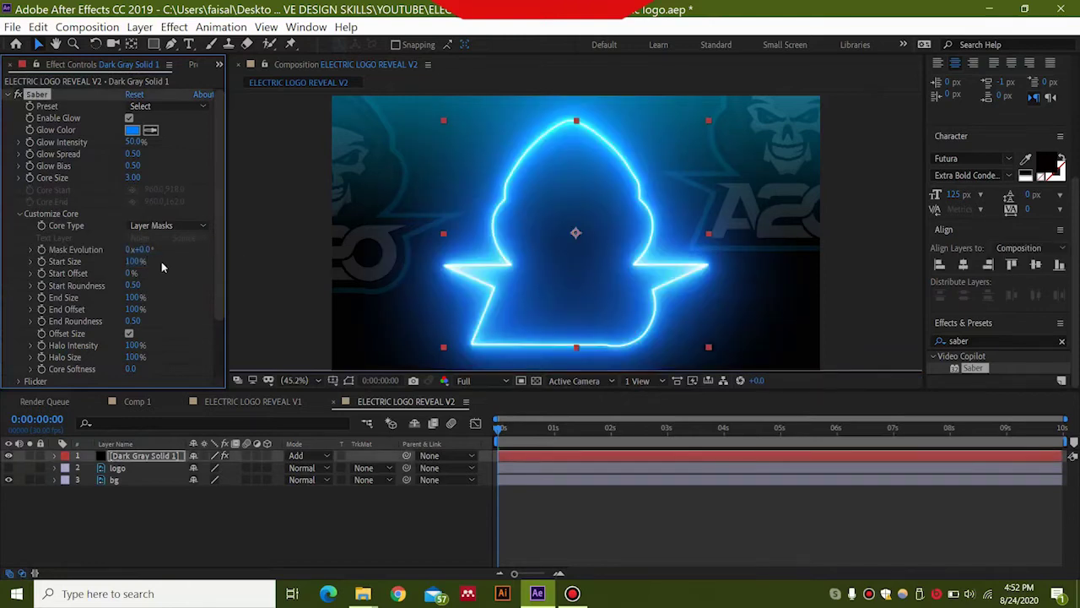
Set Composite Settings to Transparent in the Saber effect's Render Settings
scroll(214, 311, down, 3)
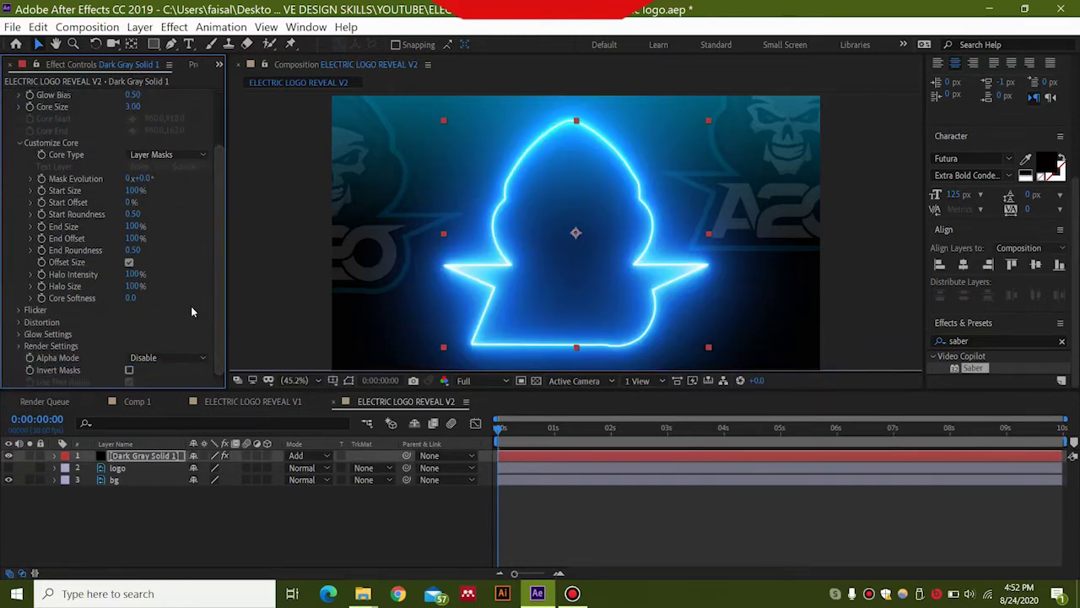
click(19, 346)
scroll(152, 328, down, 3)
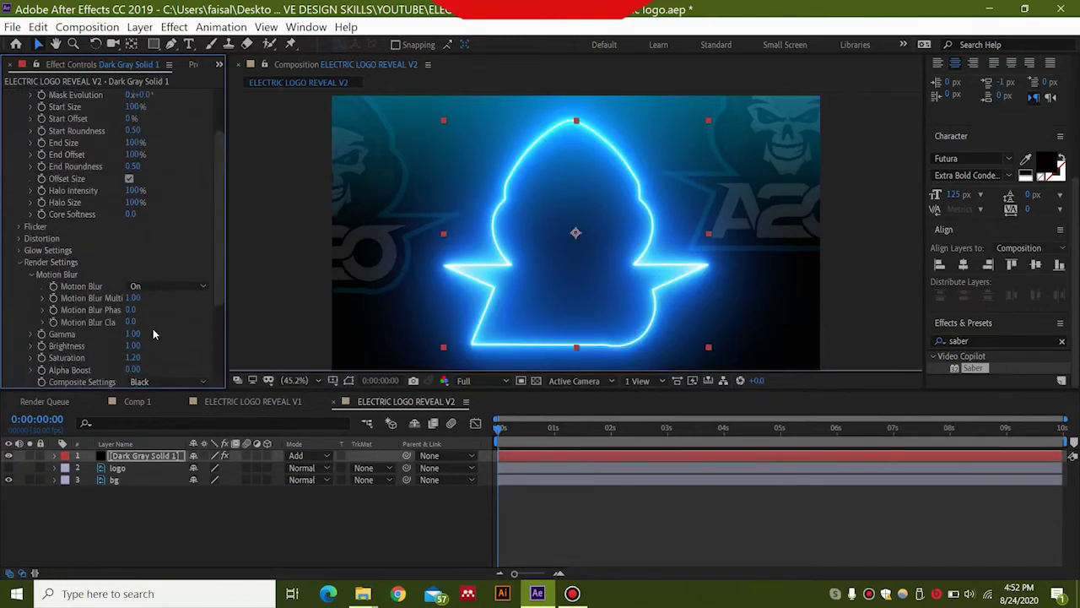
click(187, 341)
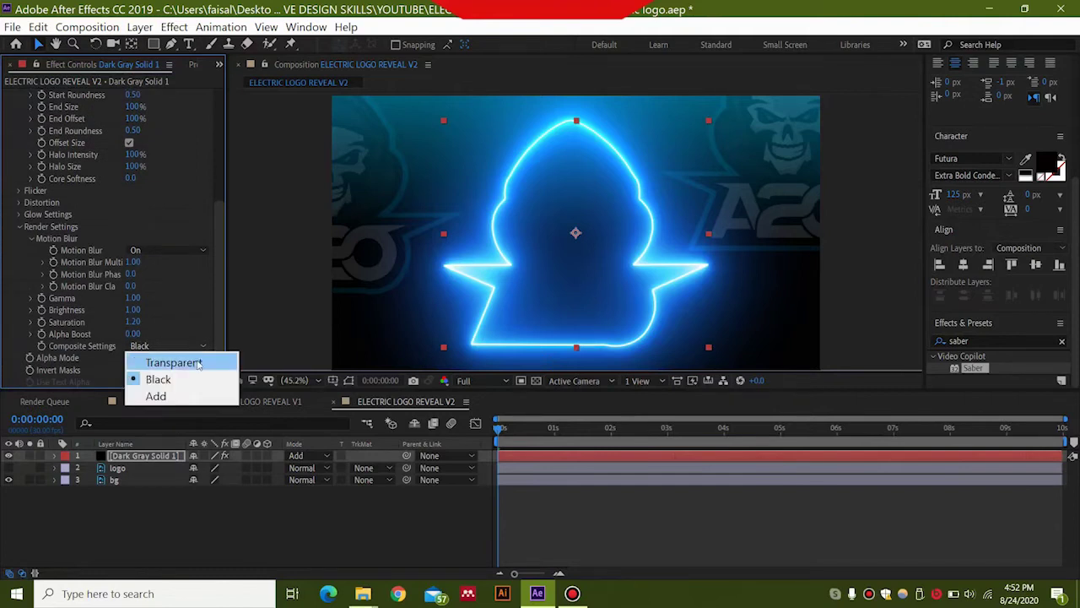
click(173, 362)
drag(218, 314, 219, 181)
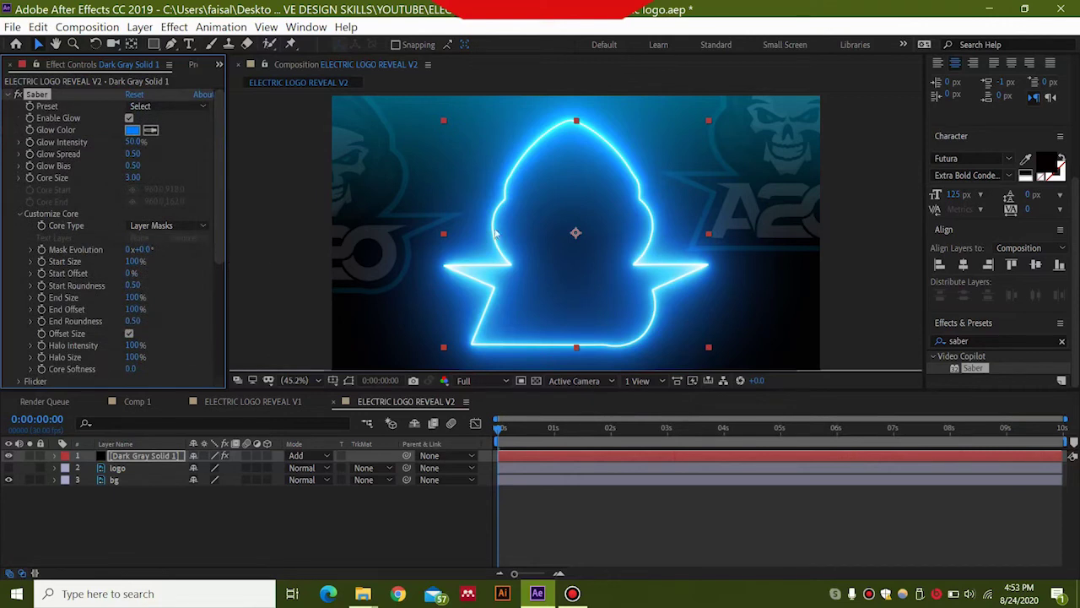
Lower the composition preview resolution to Quarter
click(503, 381)
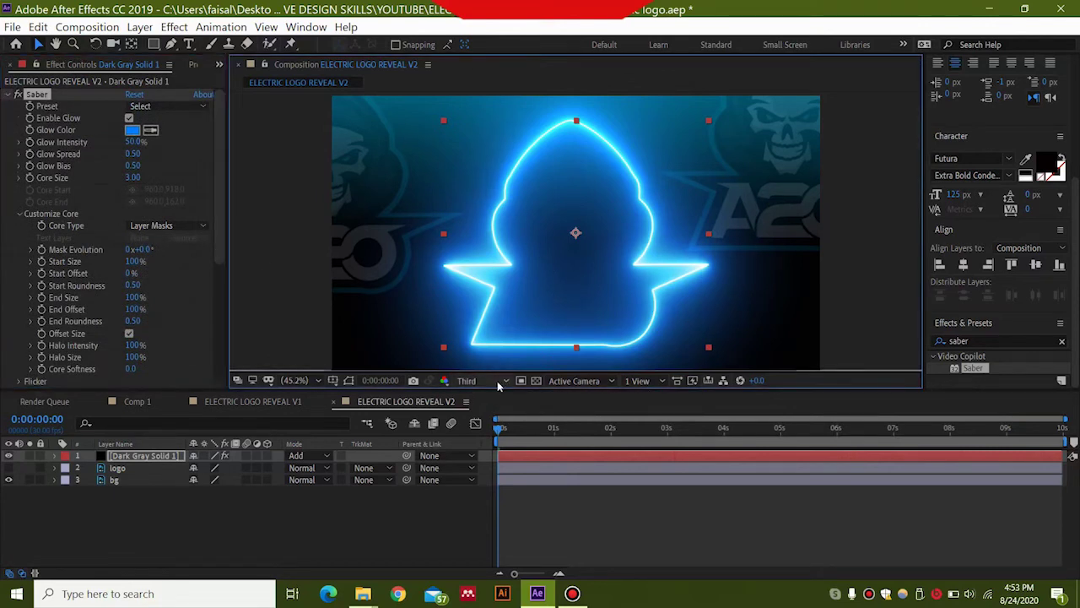
click(499, 382)
click(478, 456)
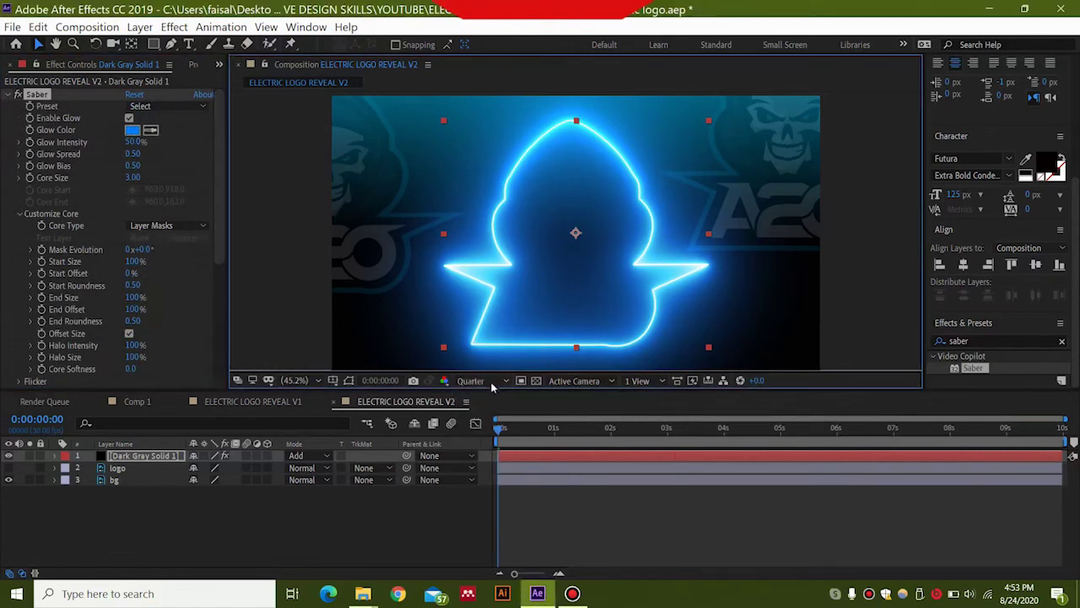
click(502, 429)
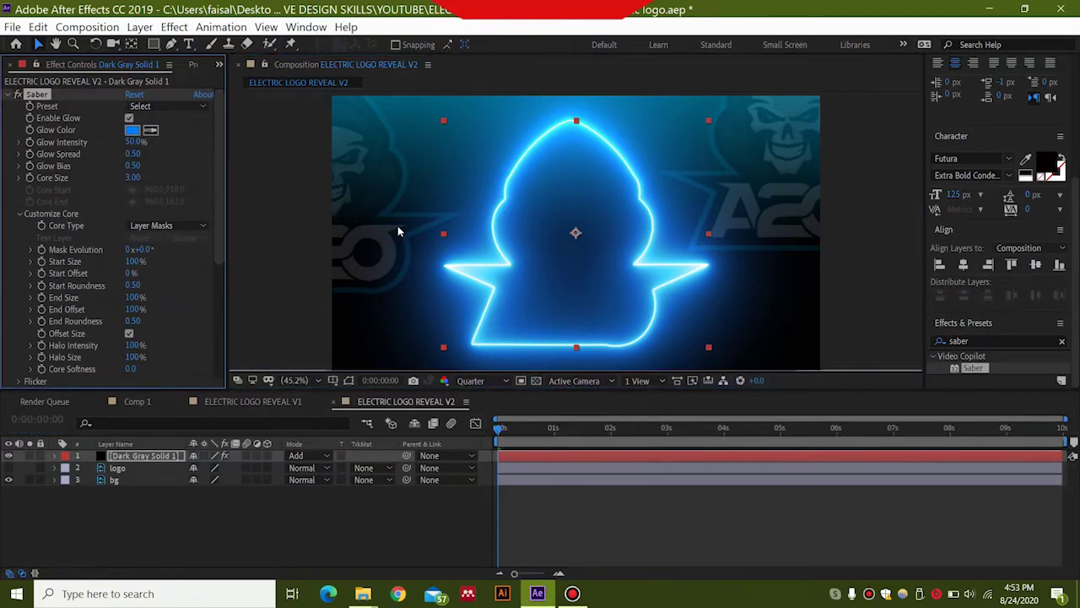
Apply the Electric preset to the Saber effect and set its End Offset to 1%
click(193, 110)
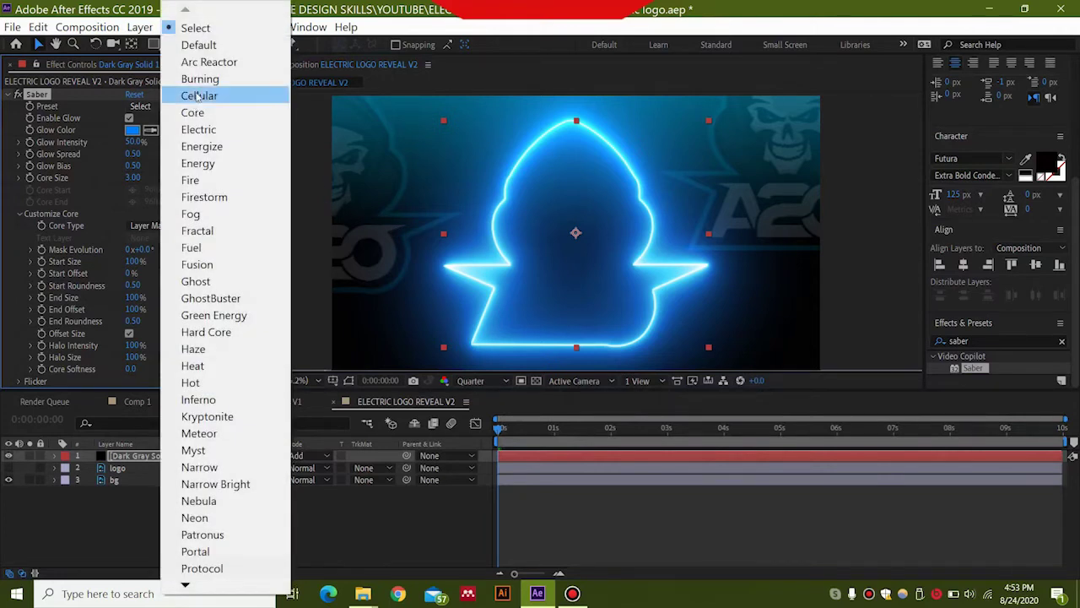
click(230, 129)
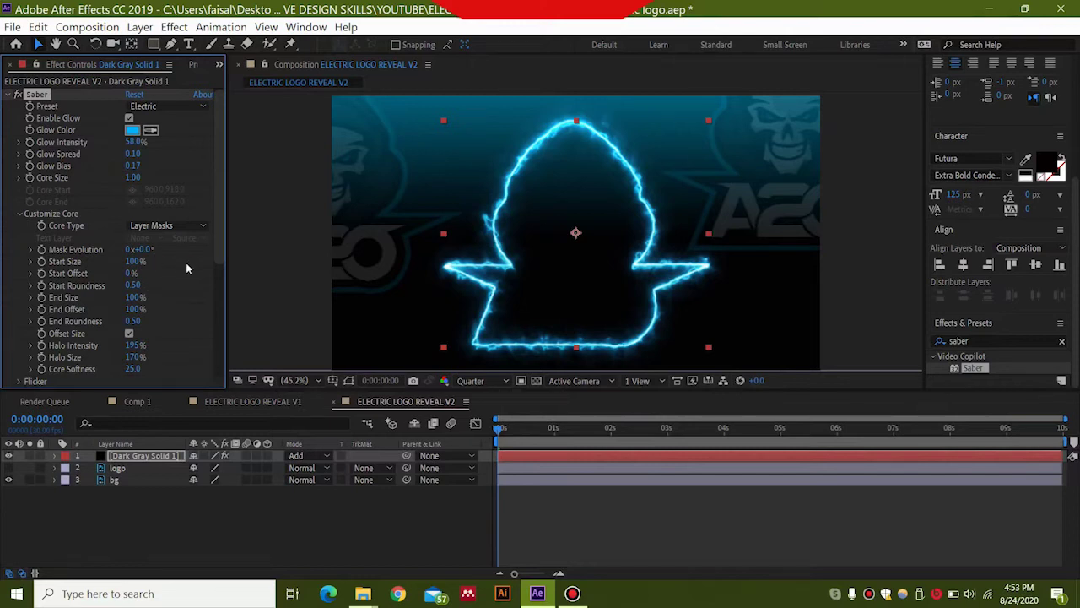
scroll(215, 244, down, 1)
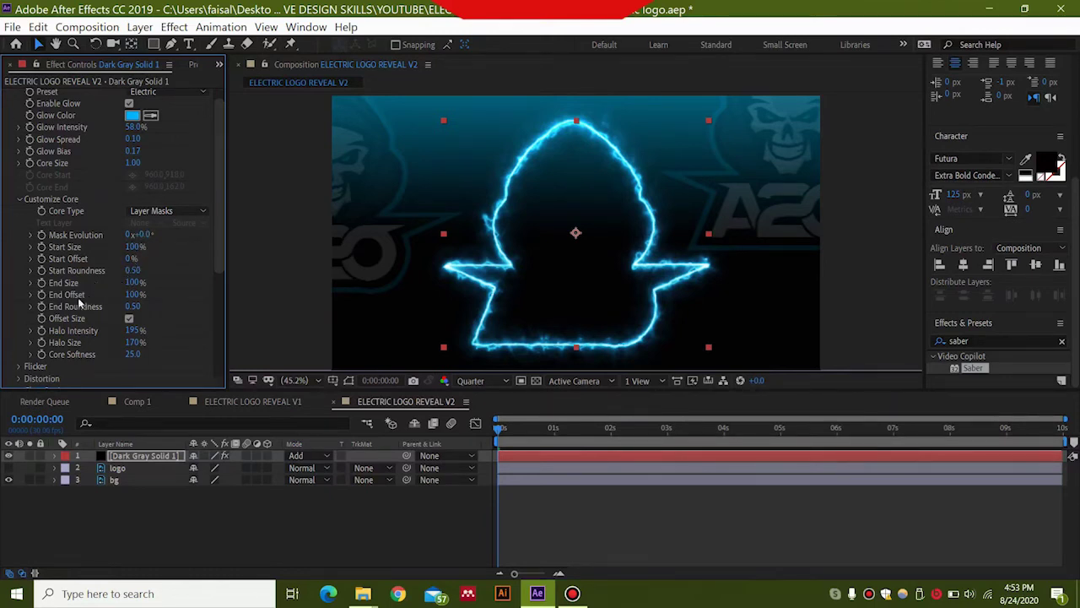
click(135, 294)
text(1)
key(Return)
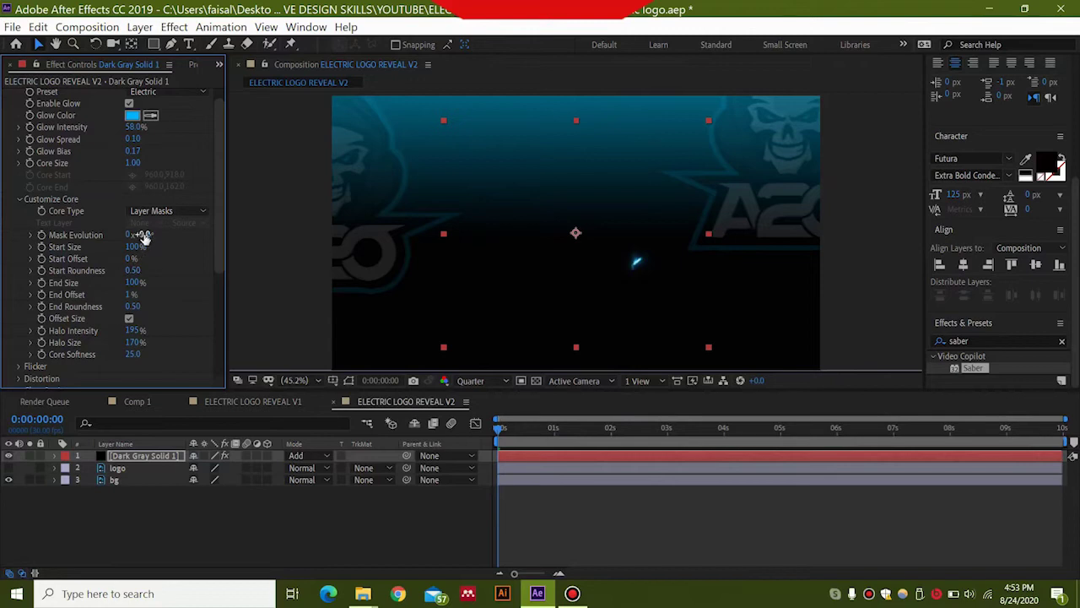
Set Saber's Mask Evolution to 71° so the outline starts at the peak of the hood
drag(146, 234, 191, 230)
drag(153, 234, 161, 233)
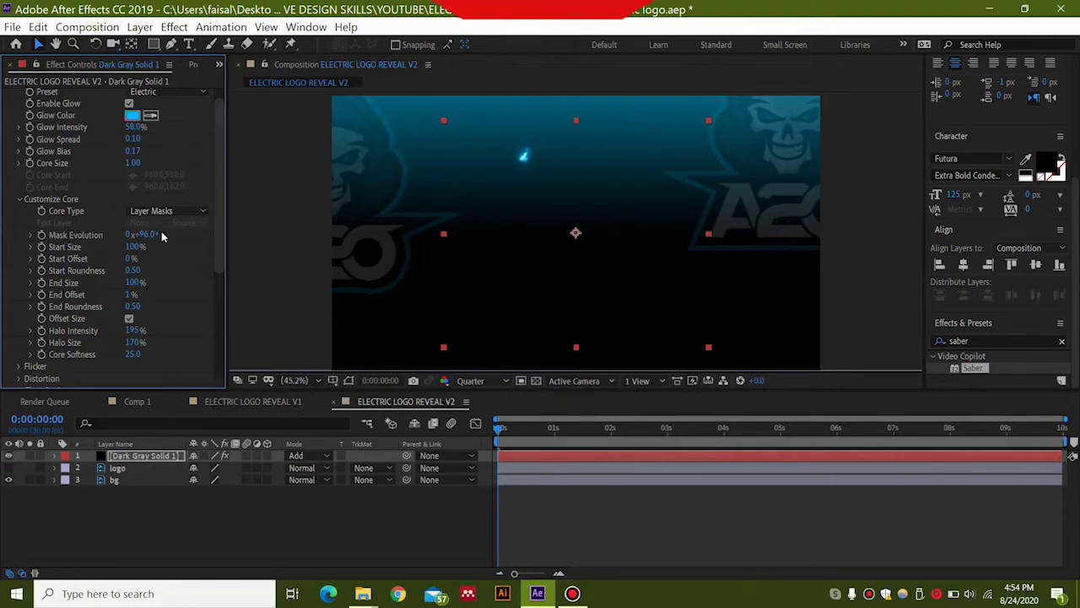
drag(163, 236, 137, 235)
click(145, 234)
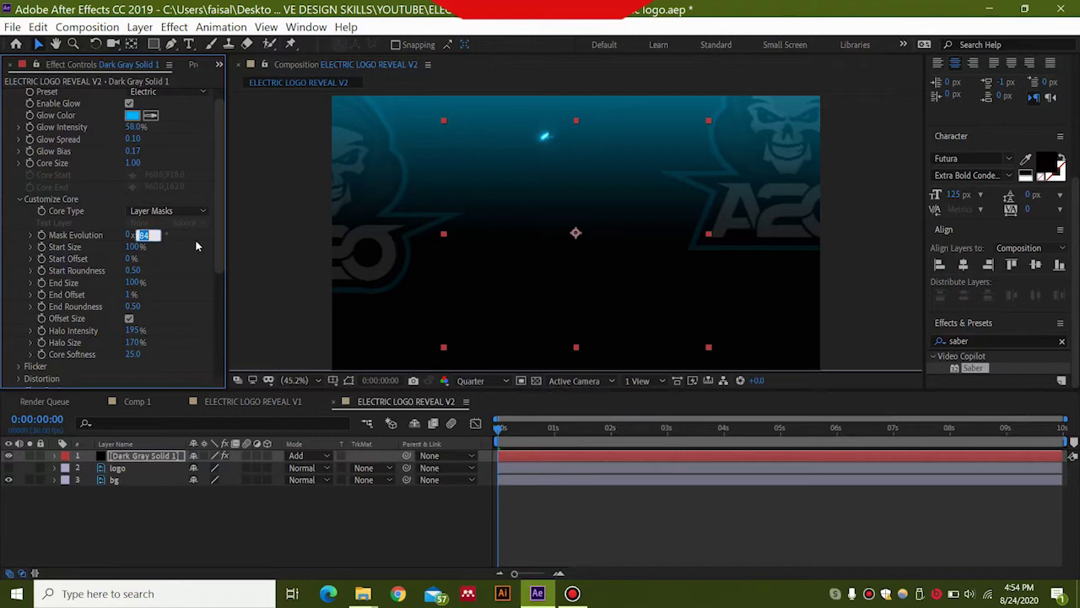
text(71)
key(Return)
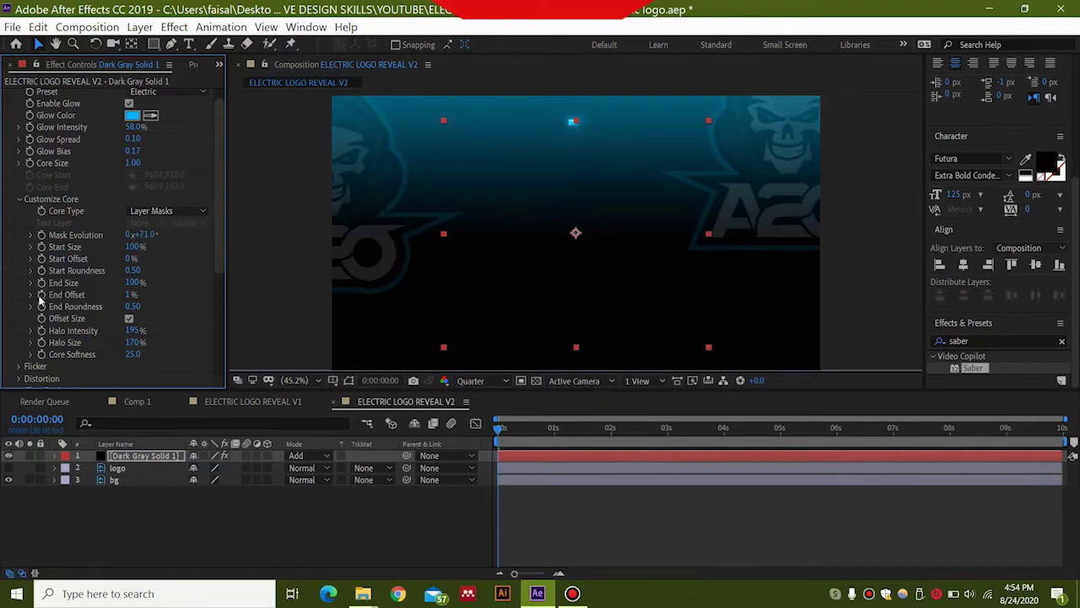
Keyframe Saber's End Offset at 0% on the first frame
click(130, 295)
text(0)
key(Return)
Keyframe Saber's End Offset at 100% at 2 seconds and return the playhead to the first frame
drag(499, 430, 611, 432)
click(132, 294)
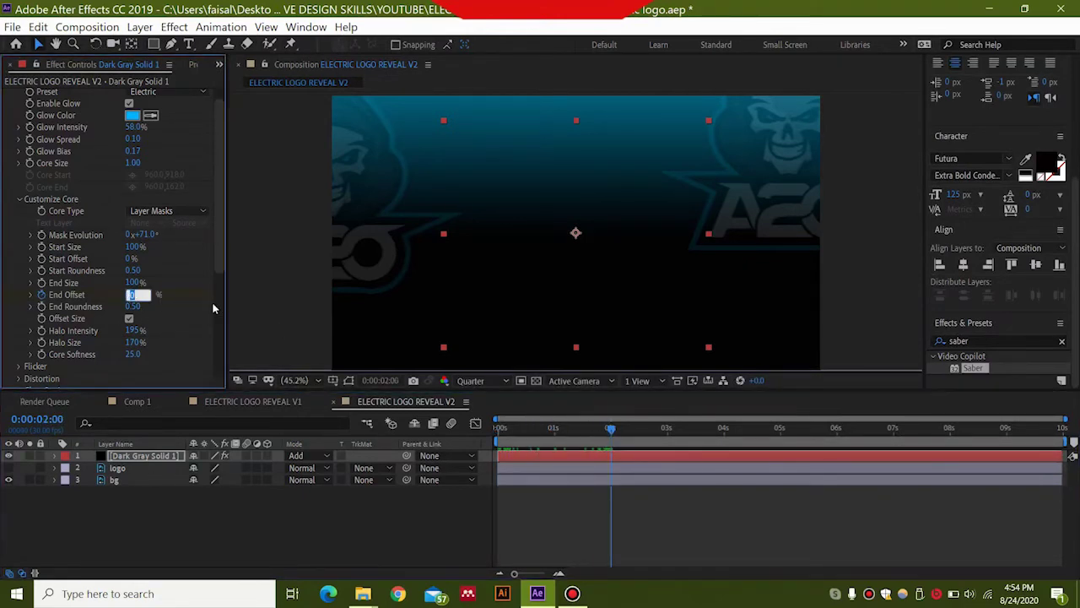
text(10)
key(Return)
key(Return)
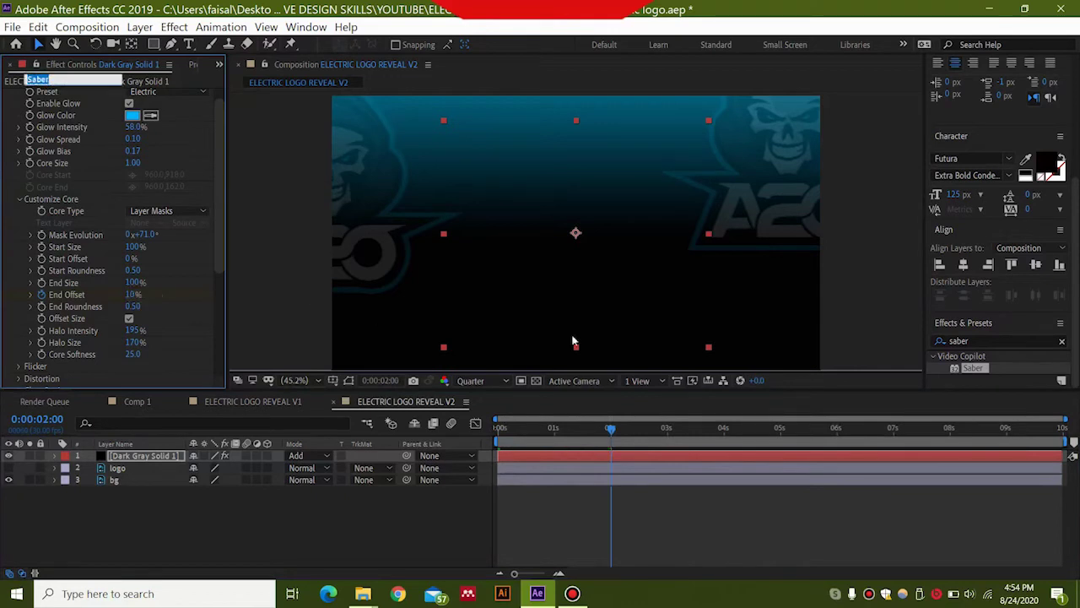
drag(611, 429, 485, 441)
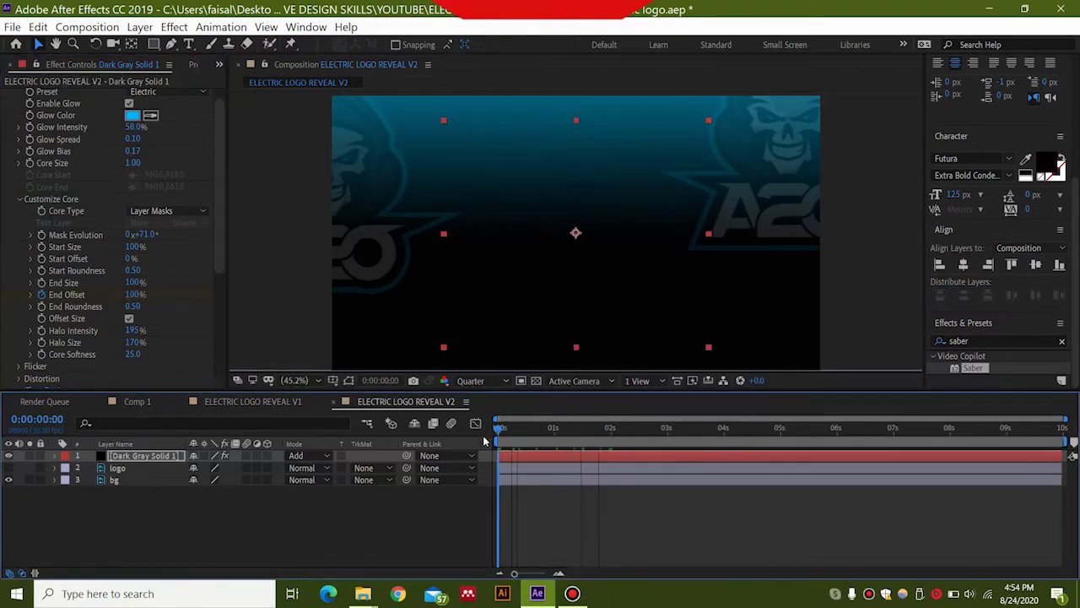
Preview the Saber outline animation from the first frame and show the keyframes of the solid layer
key(space)
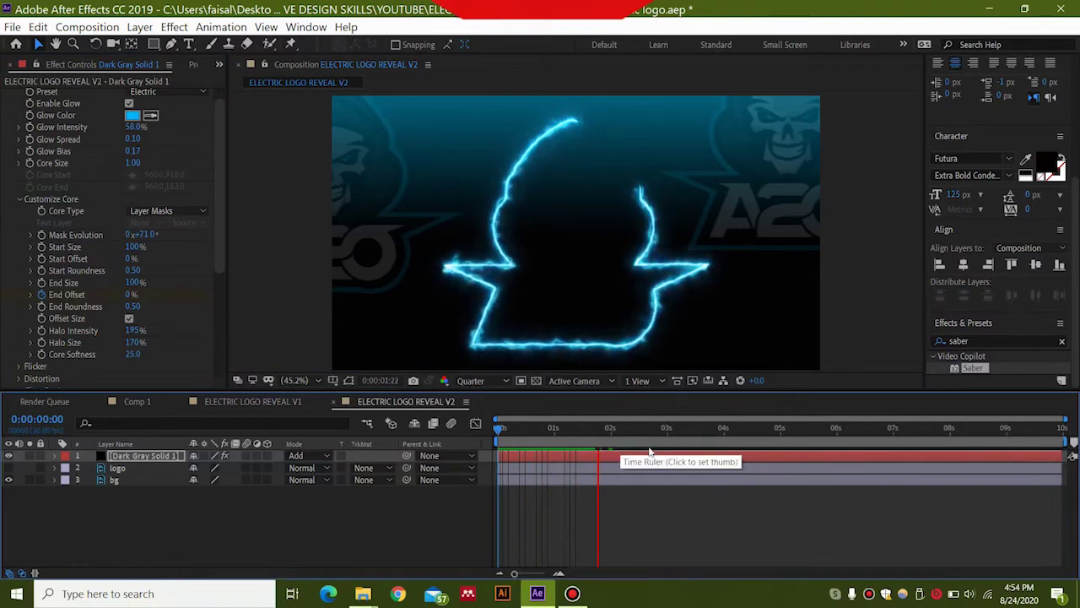
key(space)
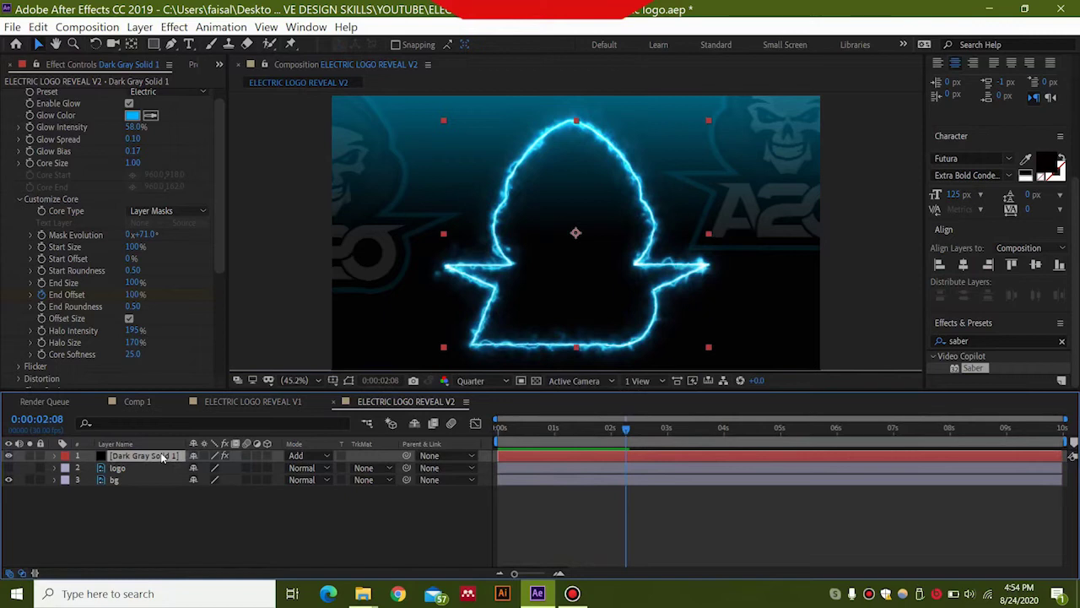
key(u)
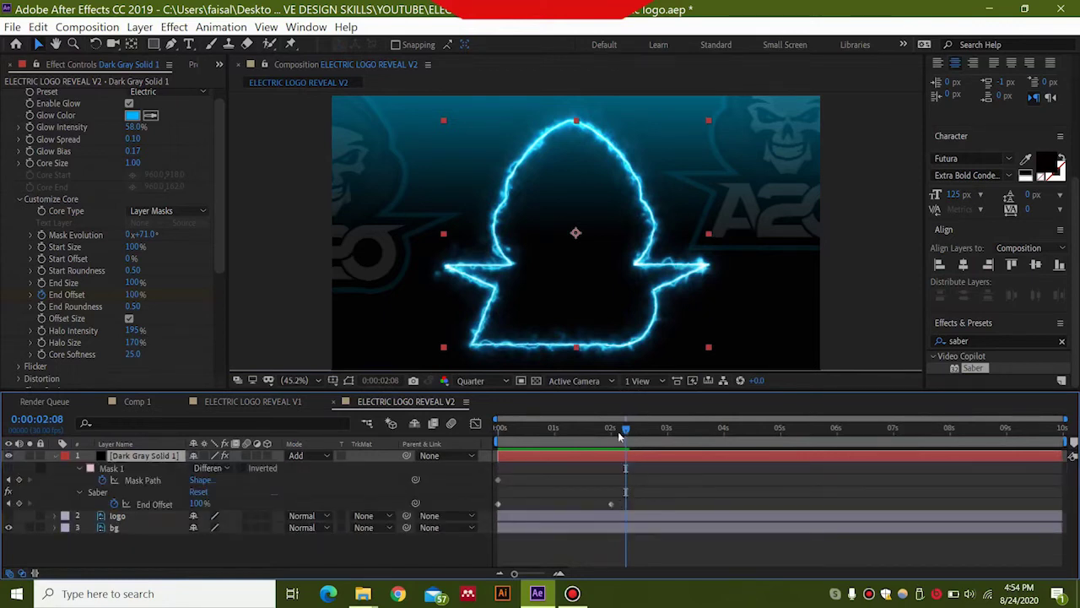
Apply the Venetian Blinds wipe transition preset to the visible logo layer with the playhead at 0:00:02:06
drag(618, 431, 619, 432)
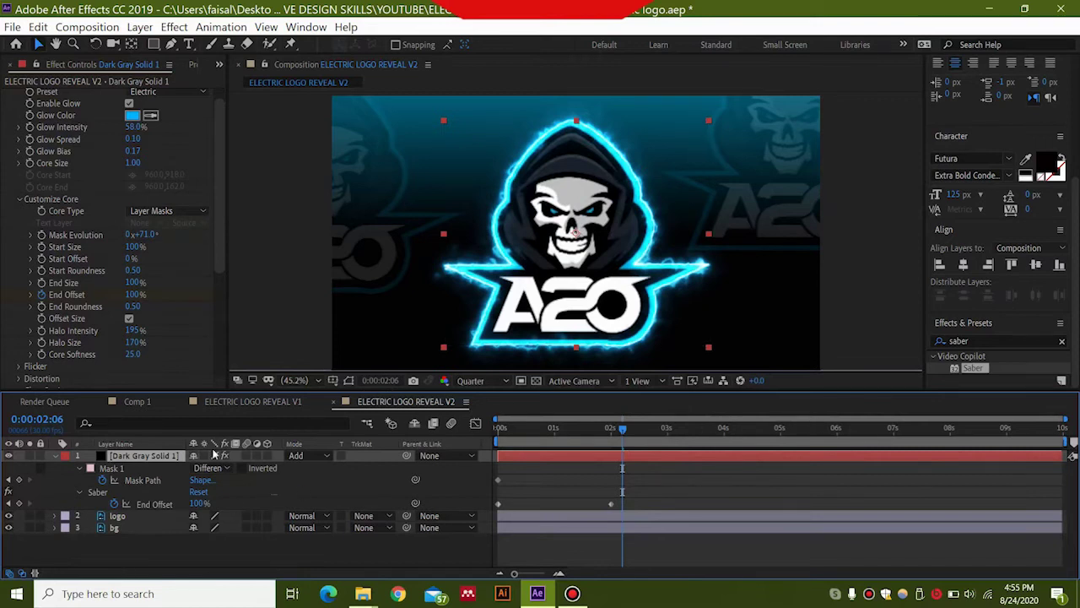
click(968, 340)
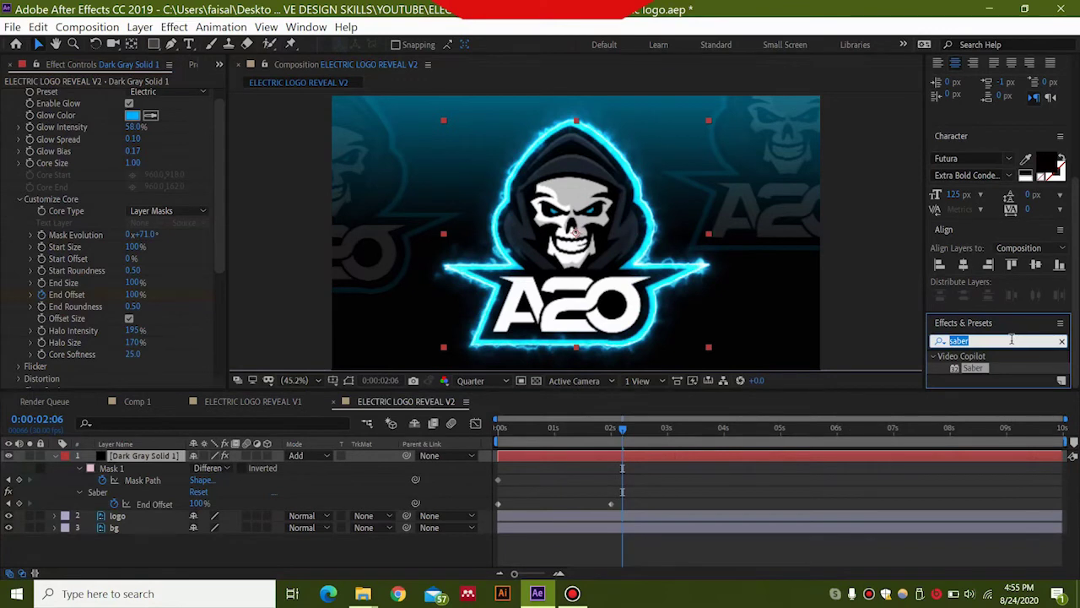
text(venetian)
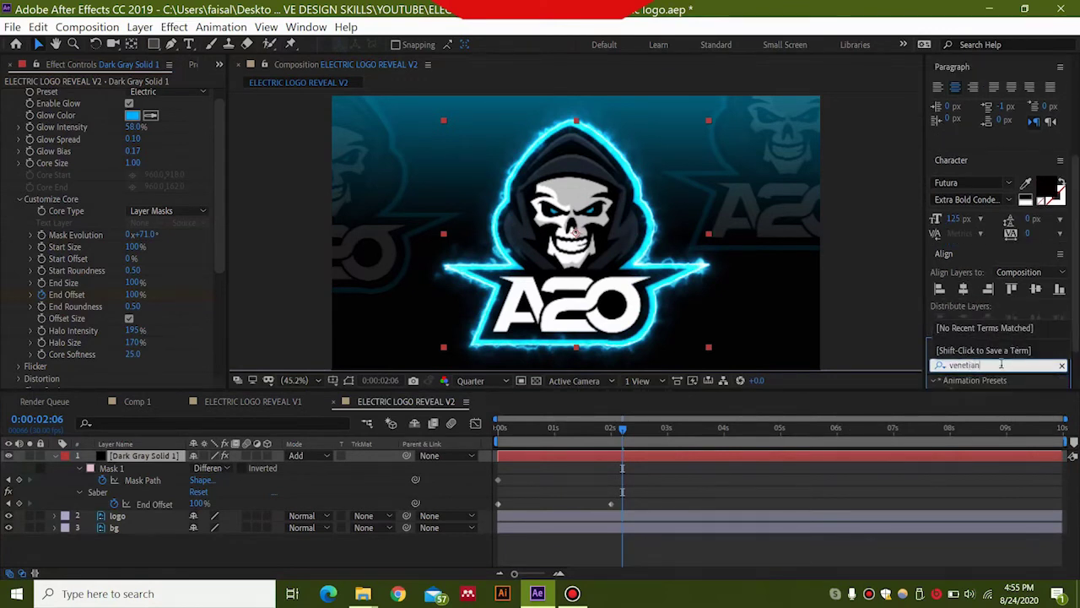
scroll(1000, 365, down, 2)
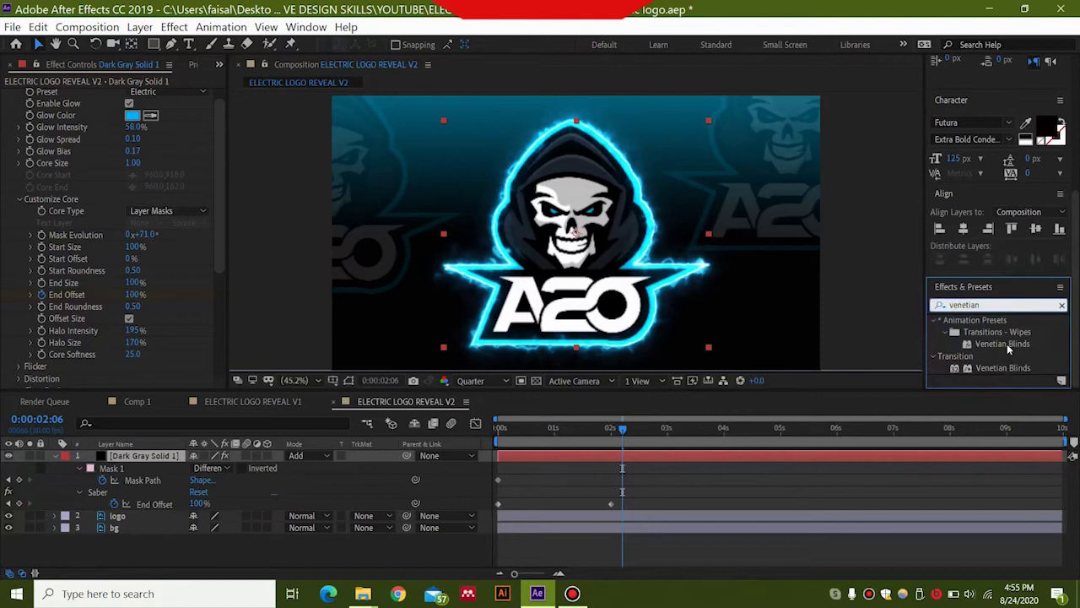
click(1010, 344)
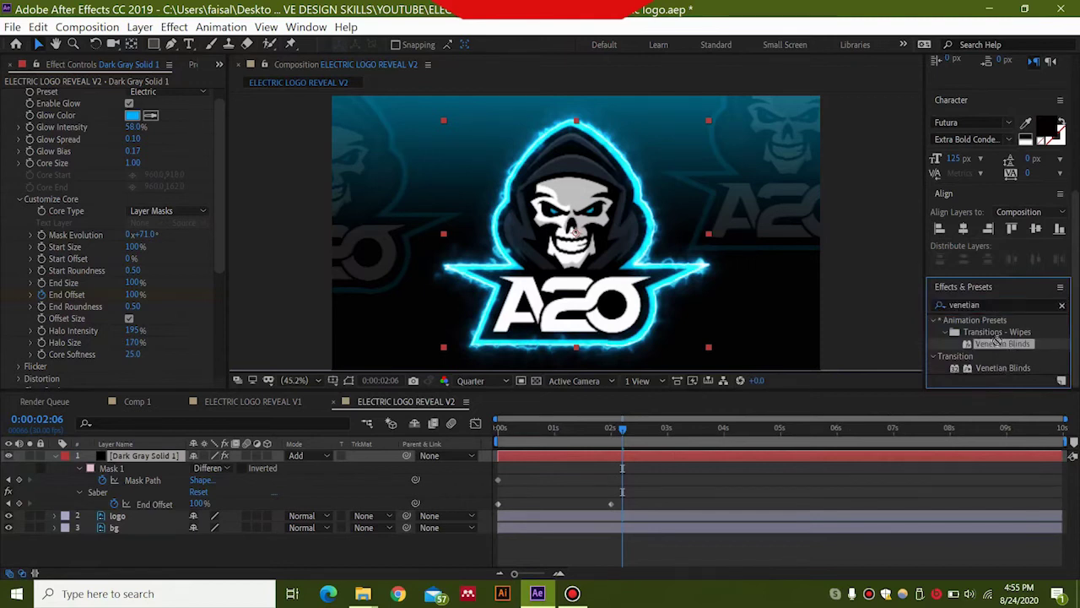
drag(998, 337, 209, 516)
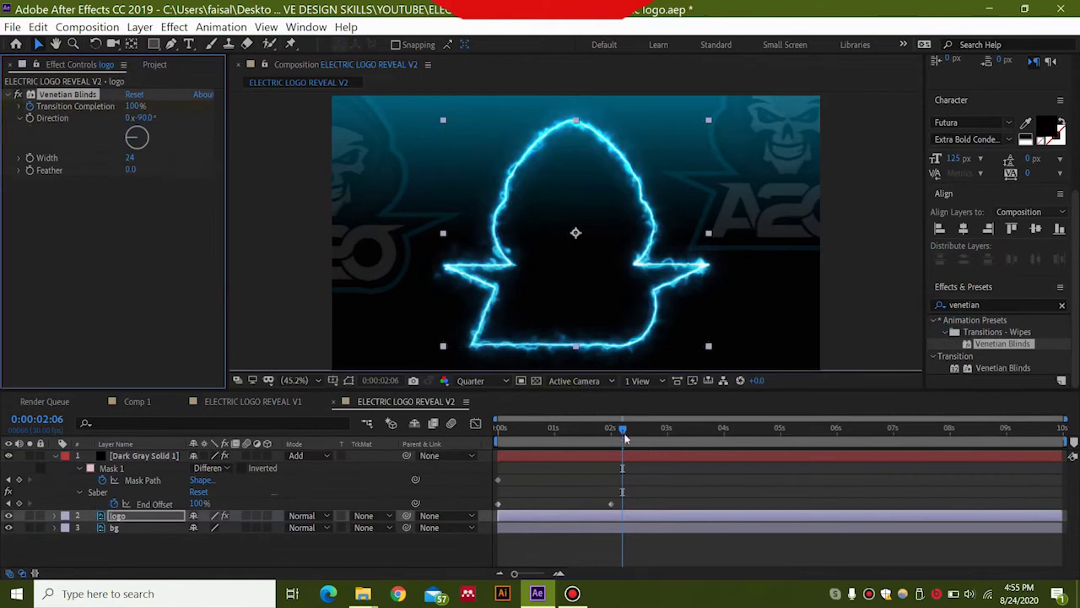
Set the Direction of the logo's Venetian Blinds effect to 45°, checking the blinds at 0:00:02:29
drag(623, 431, 666, 431)
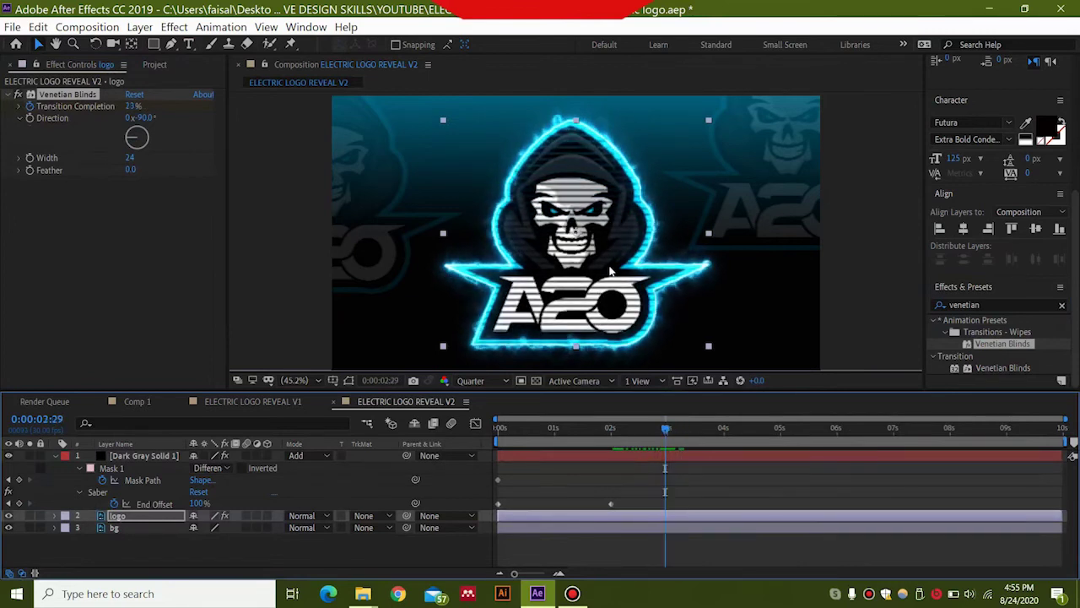
click(143, 117)
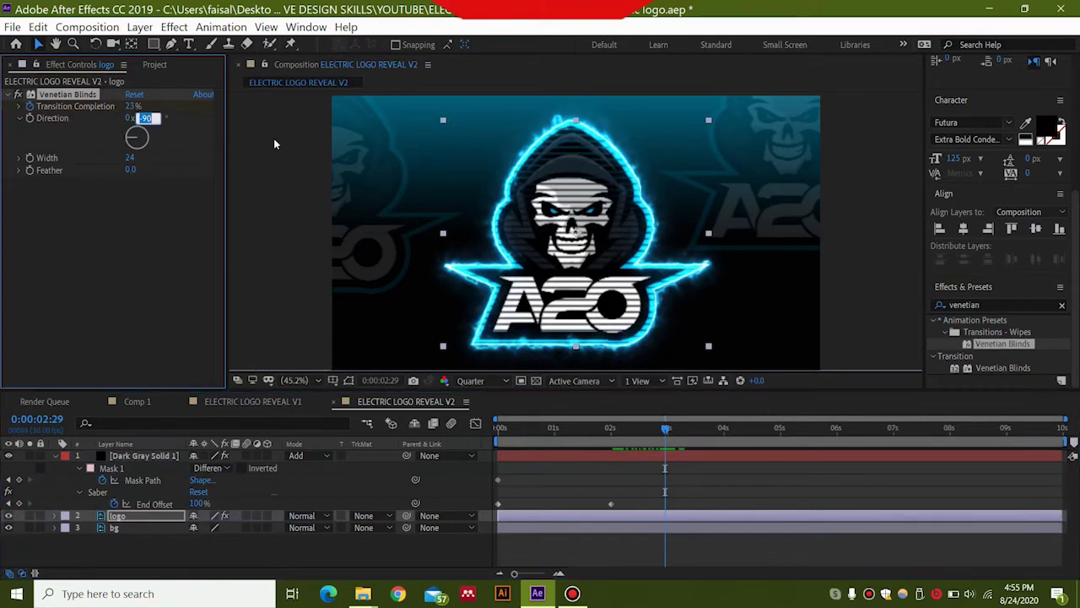
text(45)
key(Return)
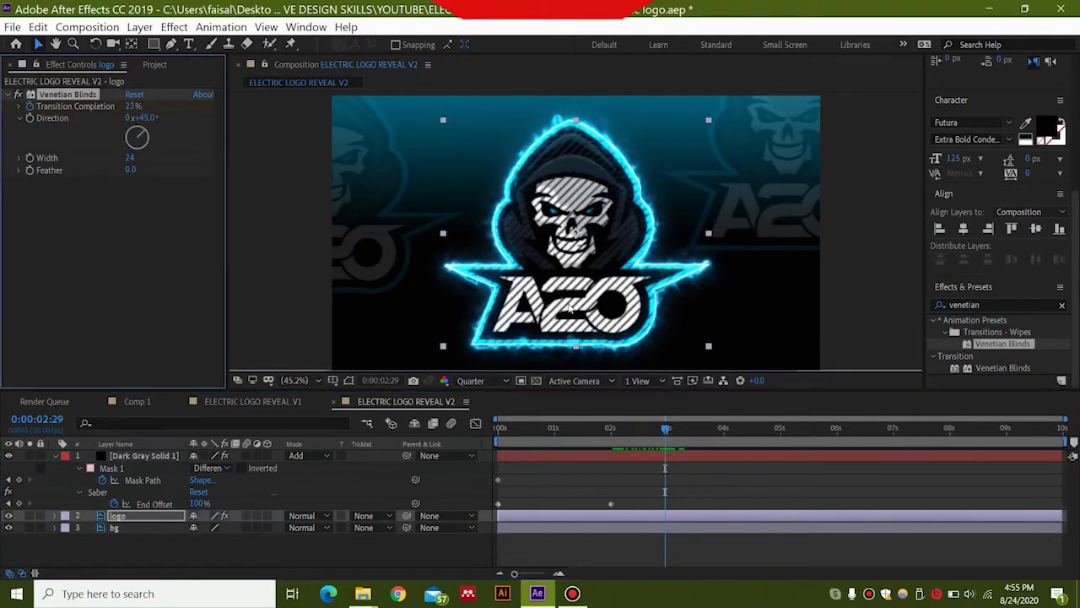
Show the logo layer's transition keyframes and preview the Venetian Blinds reveal starting from 0:00:01:25
drag(671, 430, 624, 432)
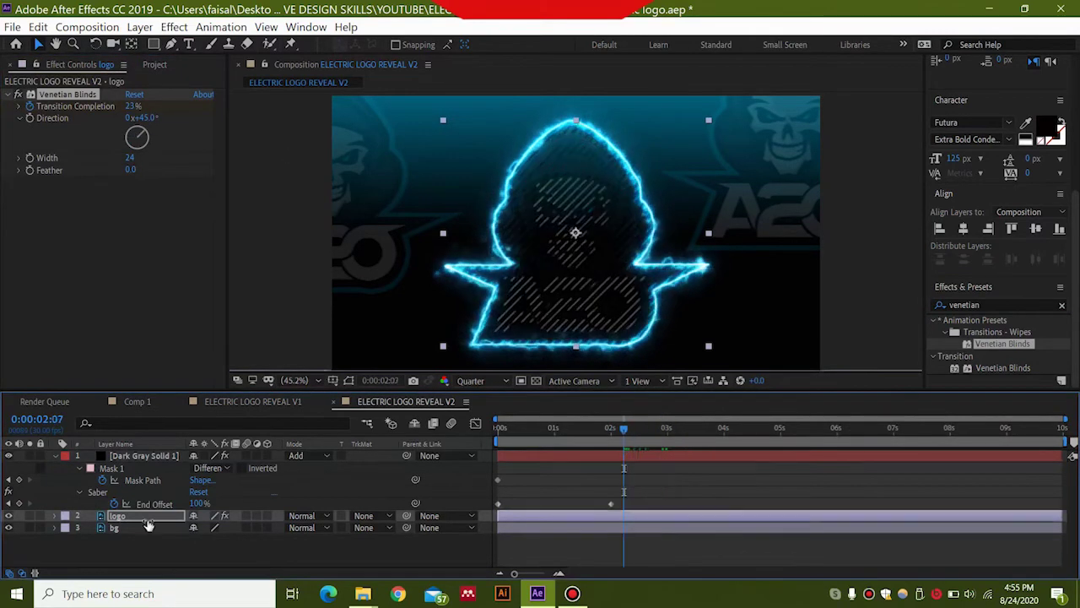
click(135, 516)
key(u)
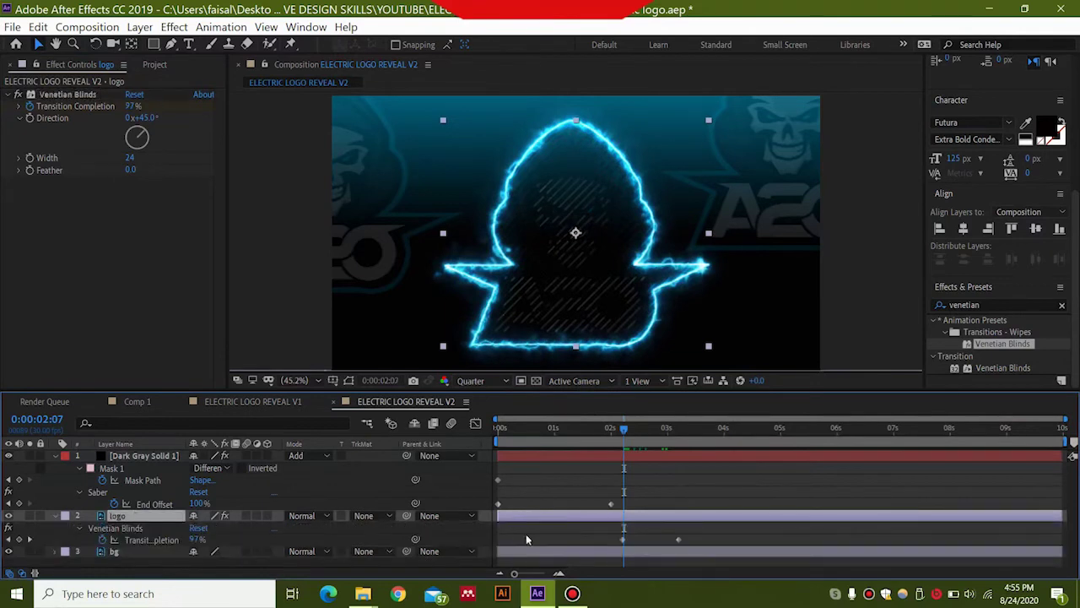
key(space)
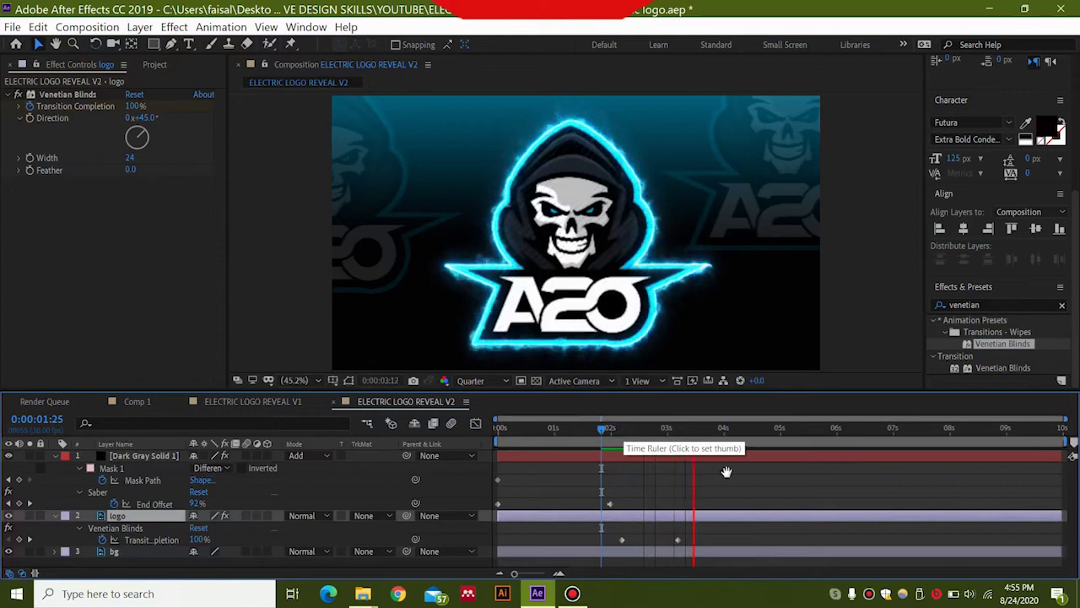
key(space)
drag(677, 539, 651, 539)
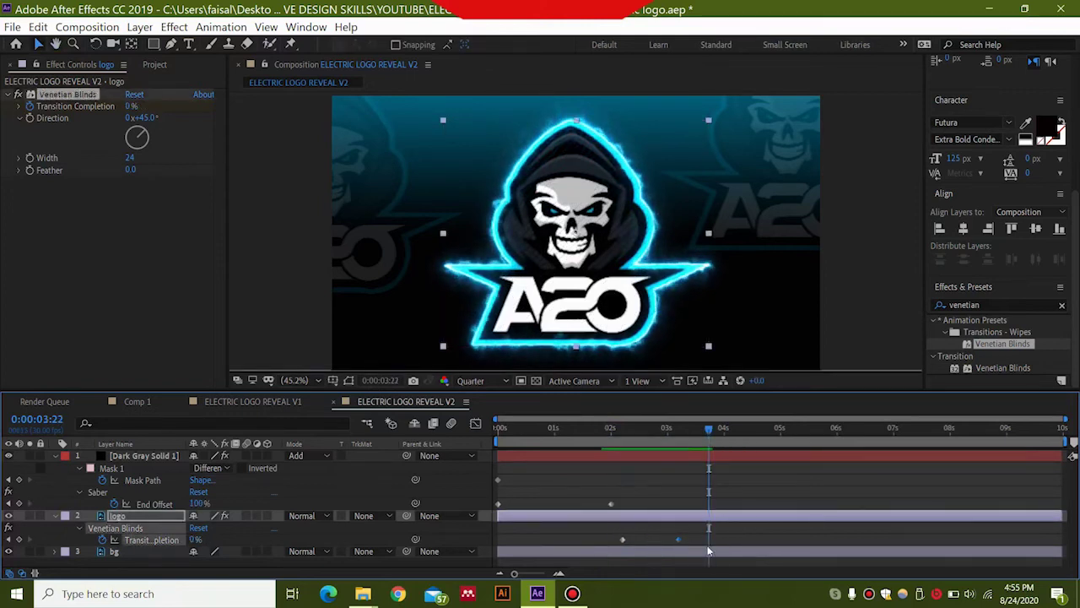
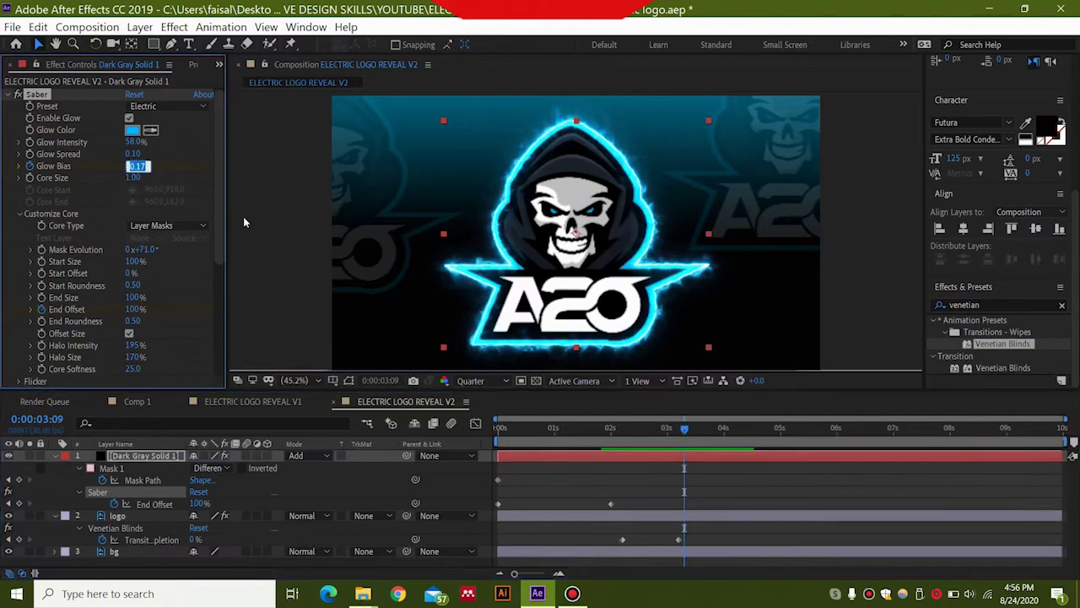
Keyframe Saber's Glow Bias at 0.80 at 0:00:03:09 and show the solid layer's keyframes
click(132, 165)
text(0)
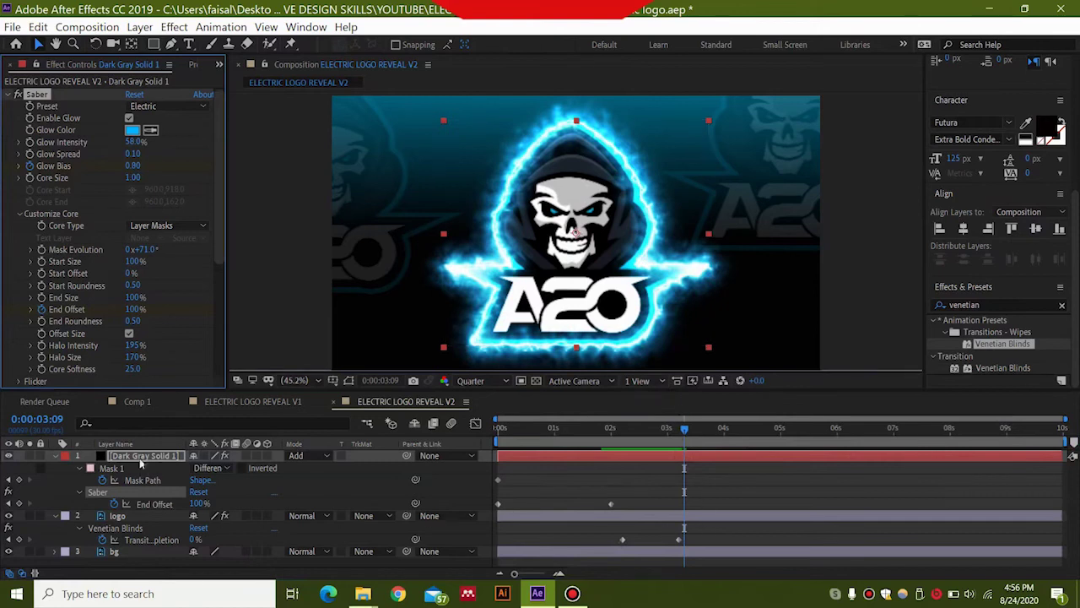
click(154, 457)
key(u)
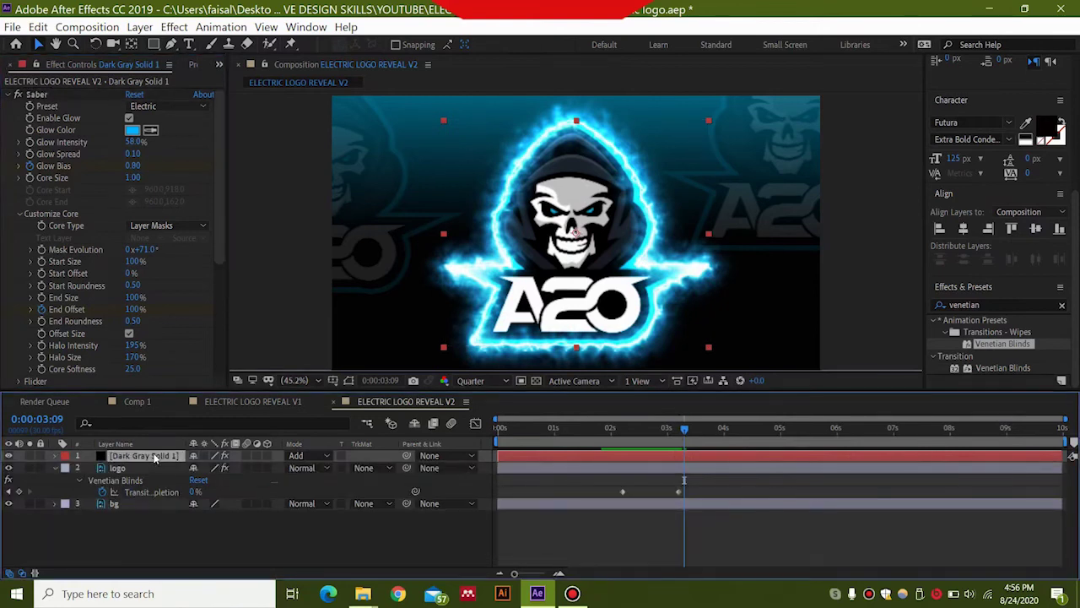
key(u)
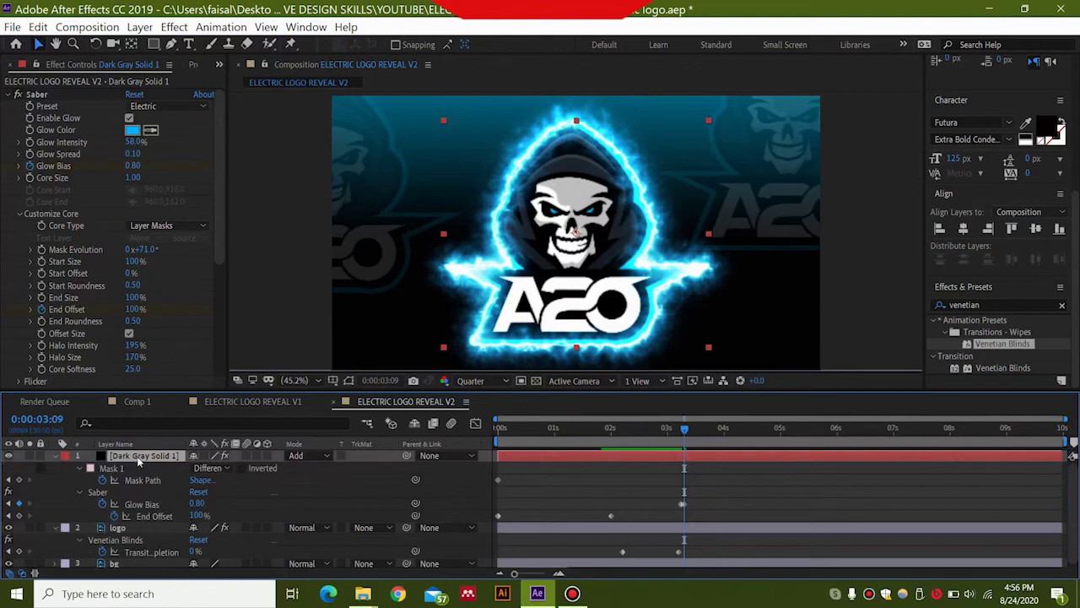
Copy the first Glow Bias keyframe, valued 0.17, and paste it at 0:00:03:11
click(681, 505)
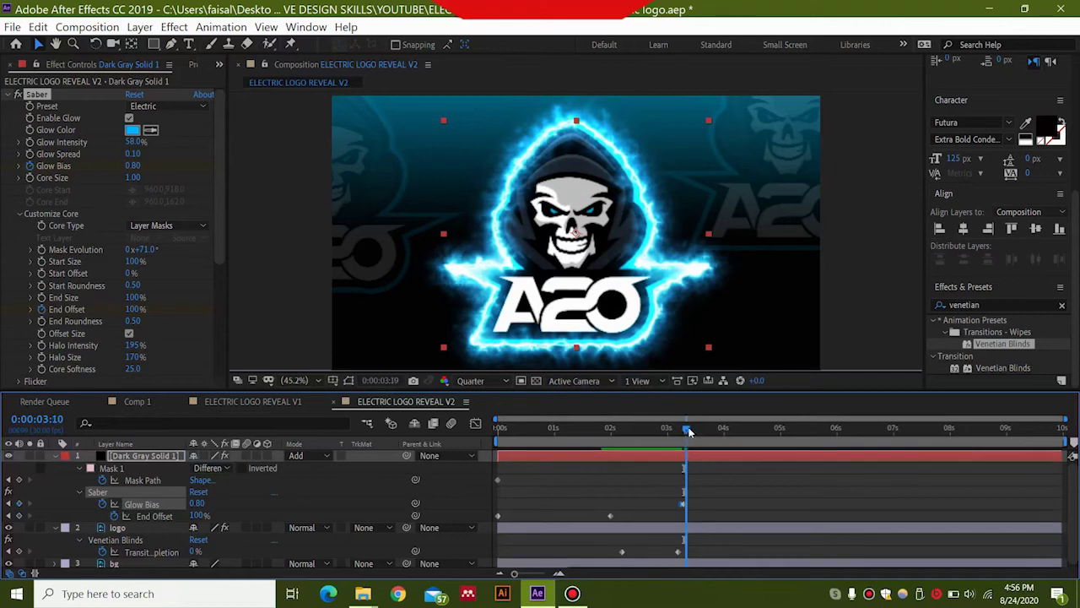
drag(686, 431, 689, 431)
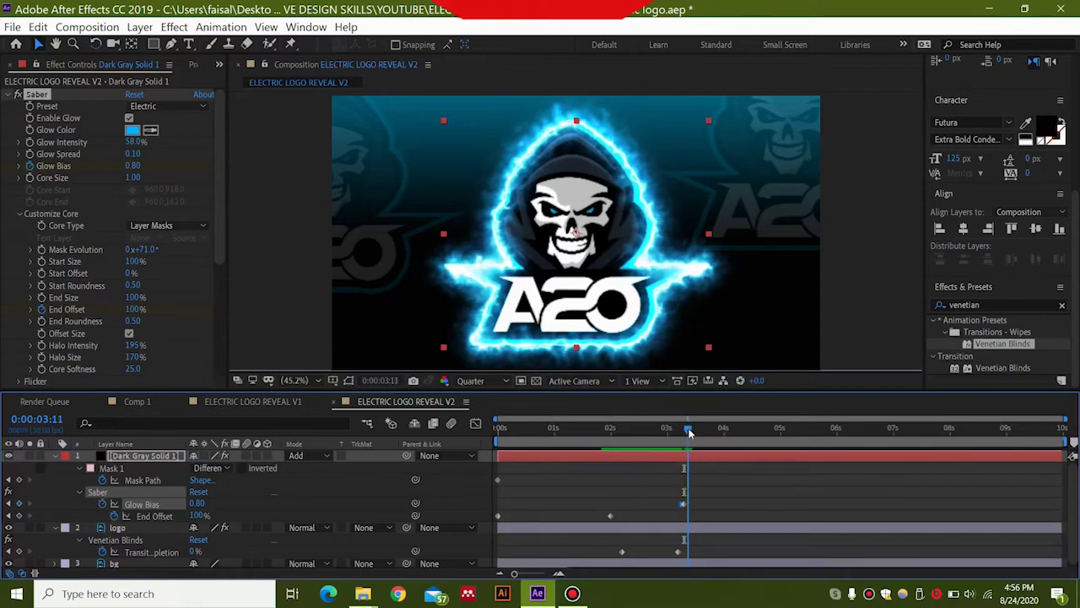
key(ctrl+v)
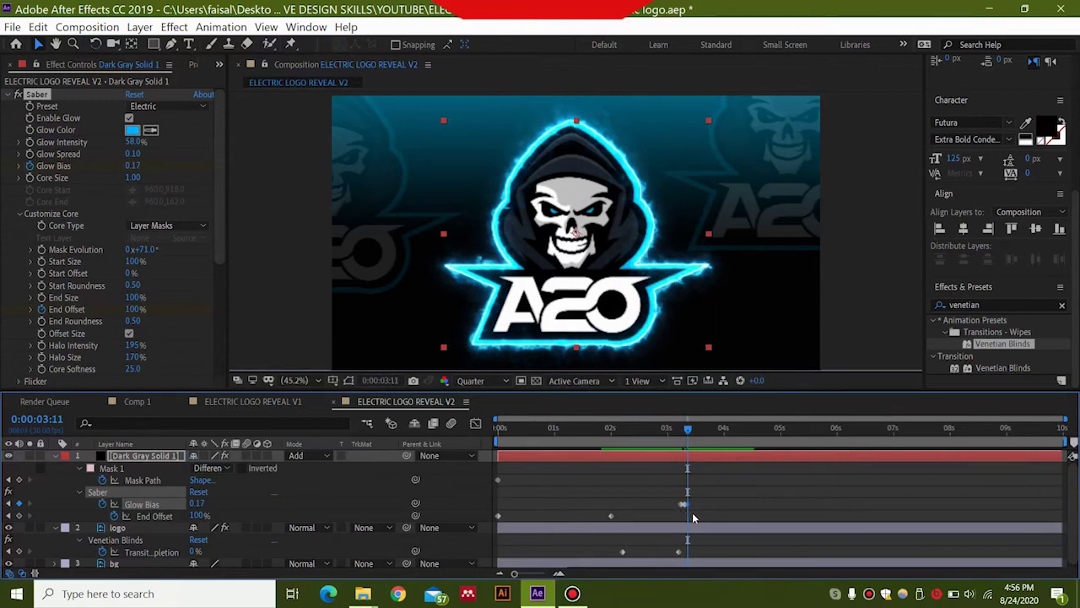
Continue the glow flicker by pasting copied Glow Bias keyframes of 0.80 at 0:00:03:13 and 0.17 at 0:00:03:15
drag(516, 579, 540, 576)
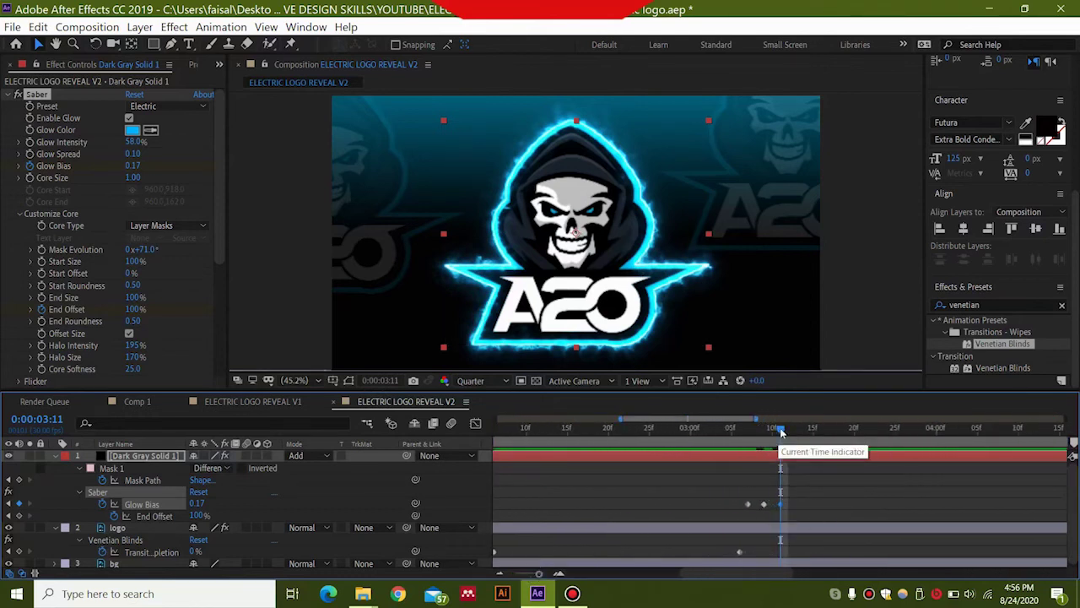
mouse_move(781, 430)
mouse_down()
mouse_move(751, 433)
mouse_move(778, 433)
mouse_up()
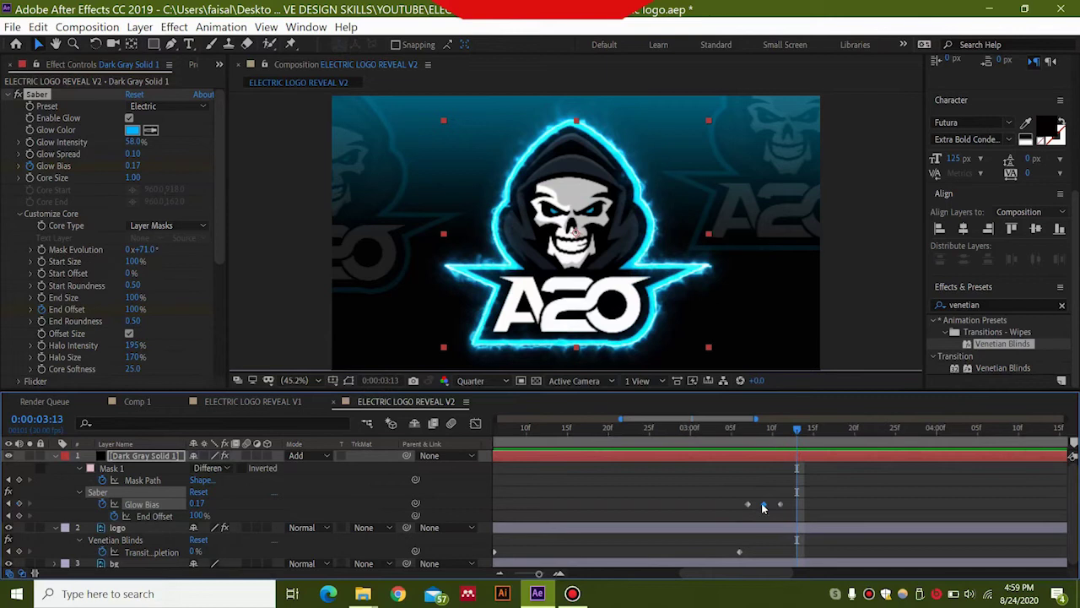
mouse_move(763, 509)
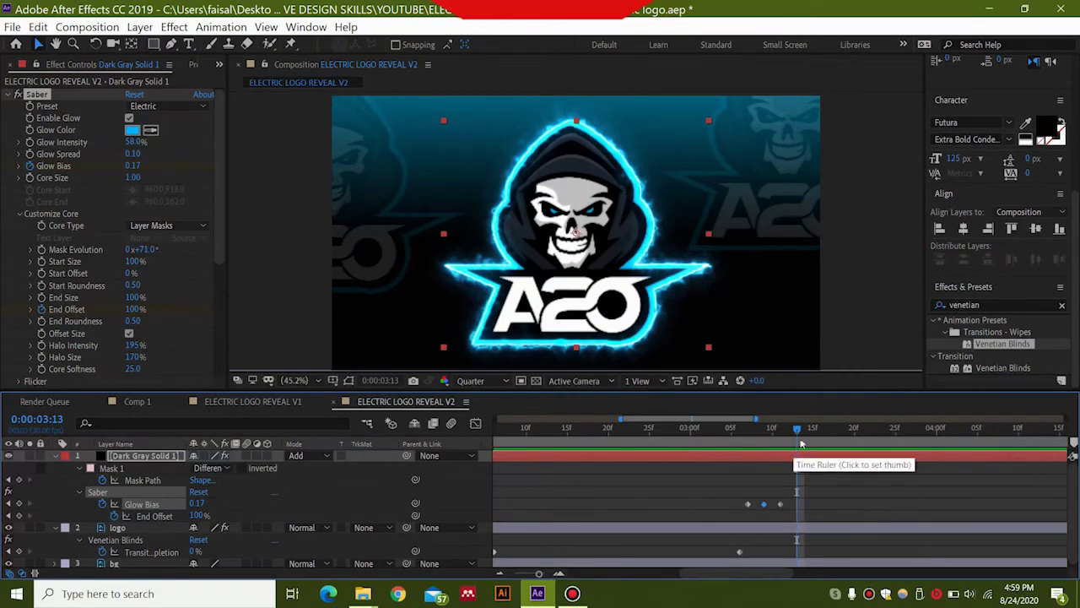
key(ctrl+v)
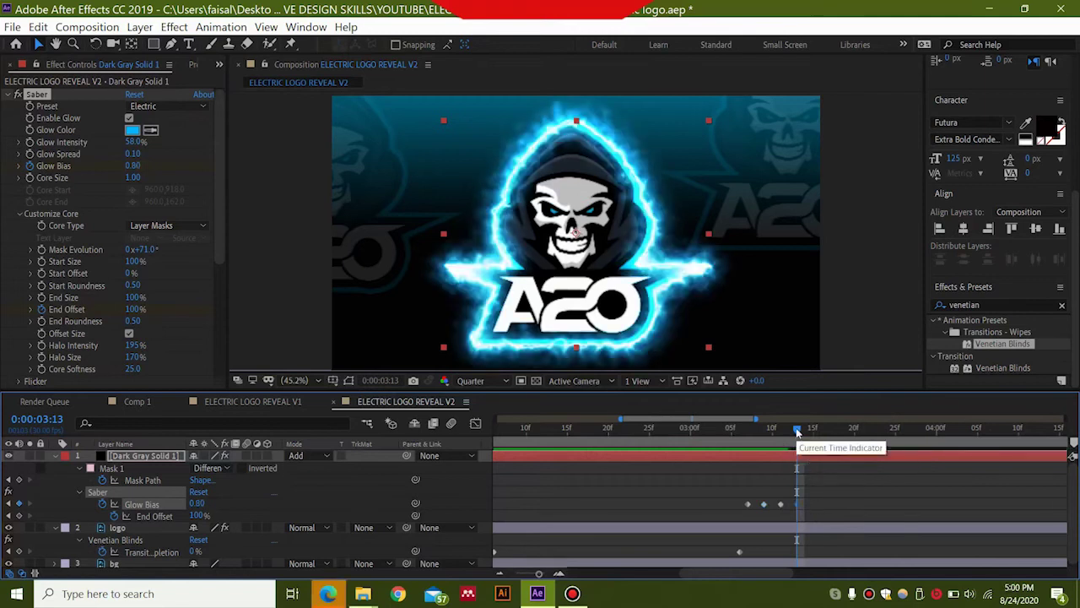
drag(798, 431, 813, 430)
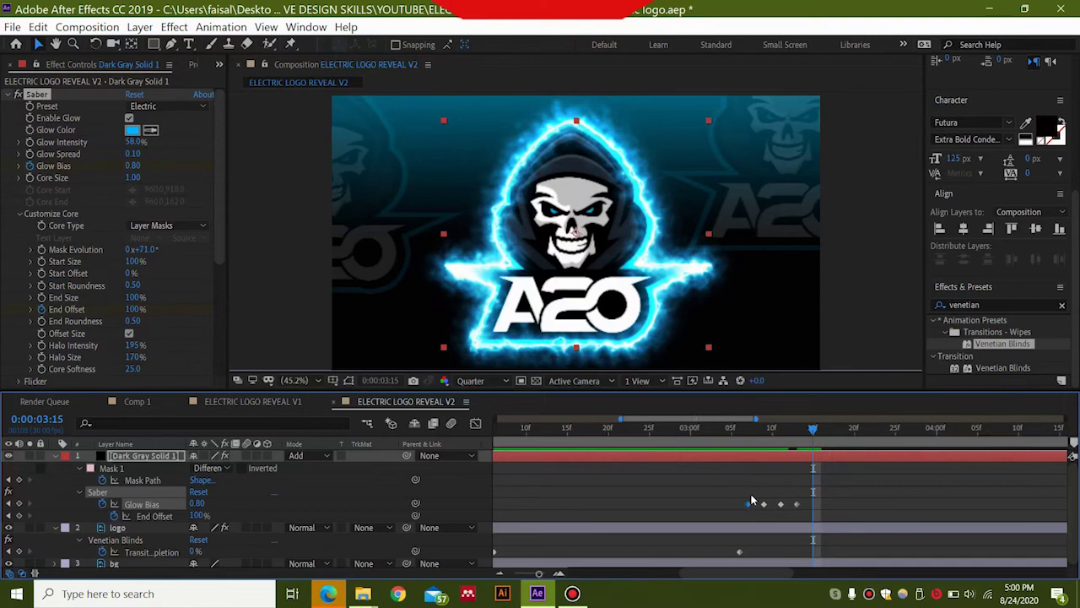
key(ctrl+v)
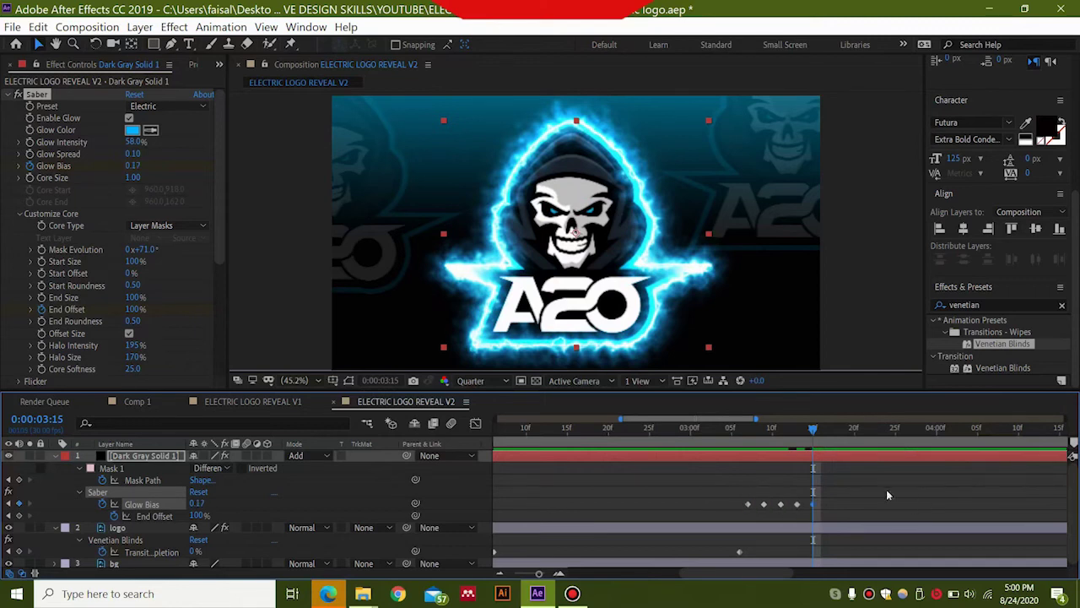
End the work area at 0:00:03:17 and preview the full reveal from the first frame
mouse_move(810, 427)
mouse_down()
mouse_move(754, 433)
mouse_move(818, 438)
mouse_up()
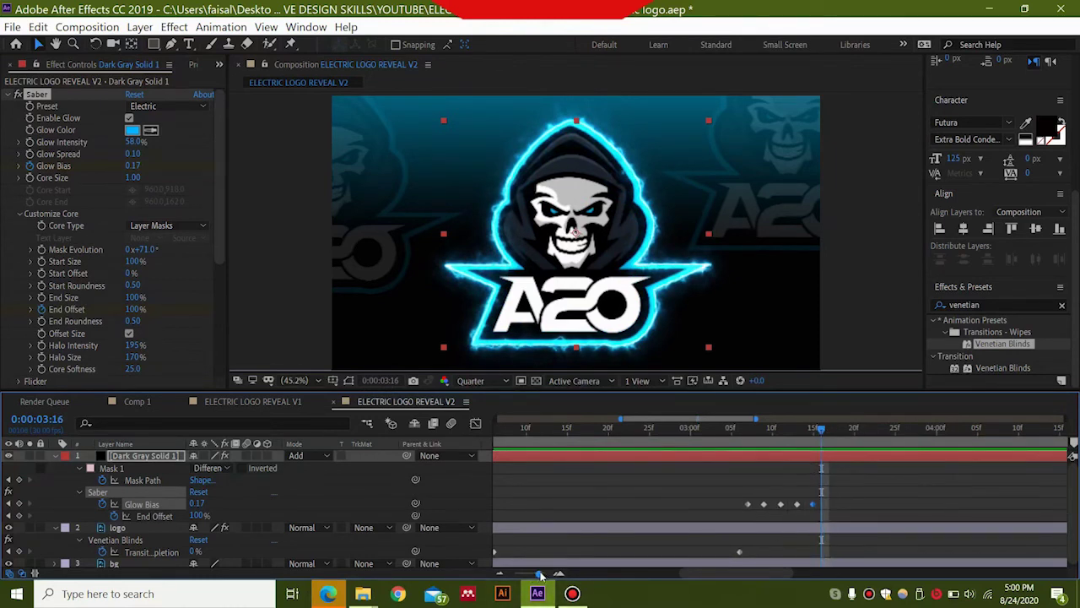
drag(540, 574, 520, 574)
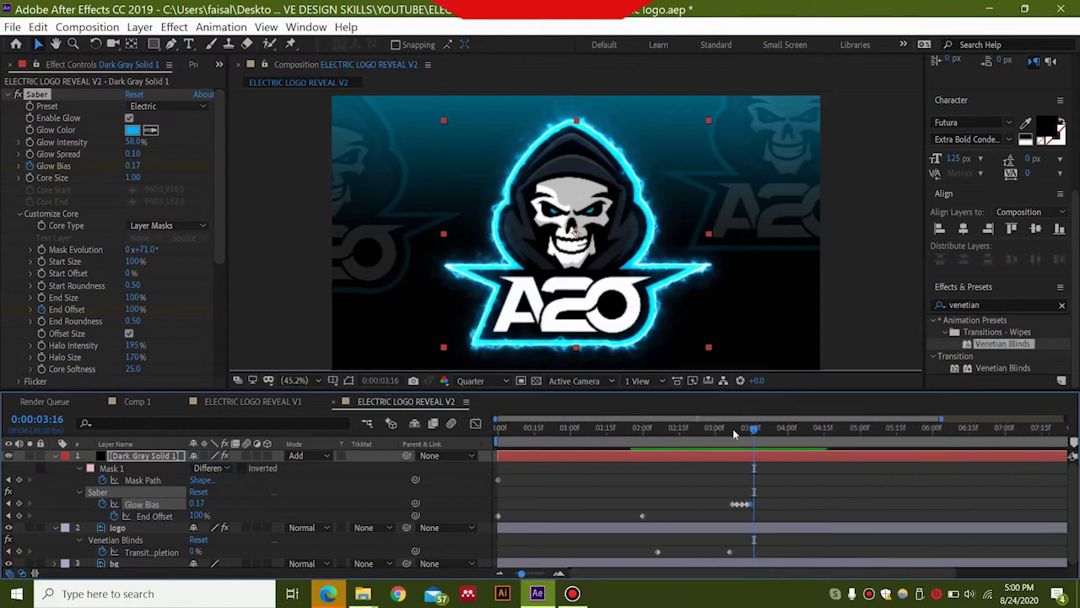
scroll(734, 434, down, 2)
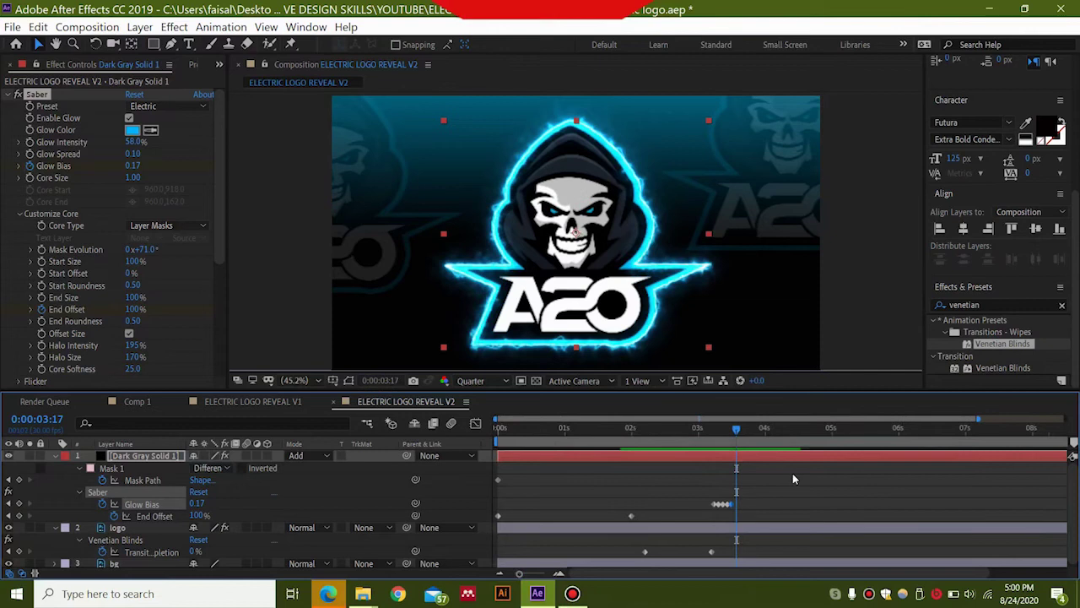
key(space)
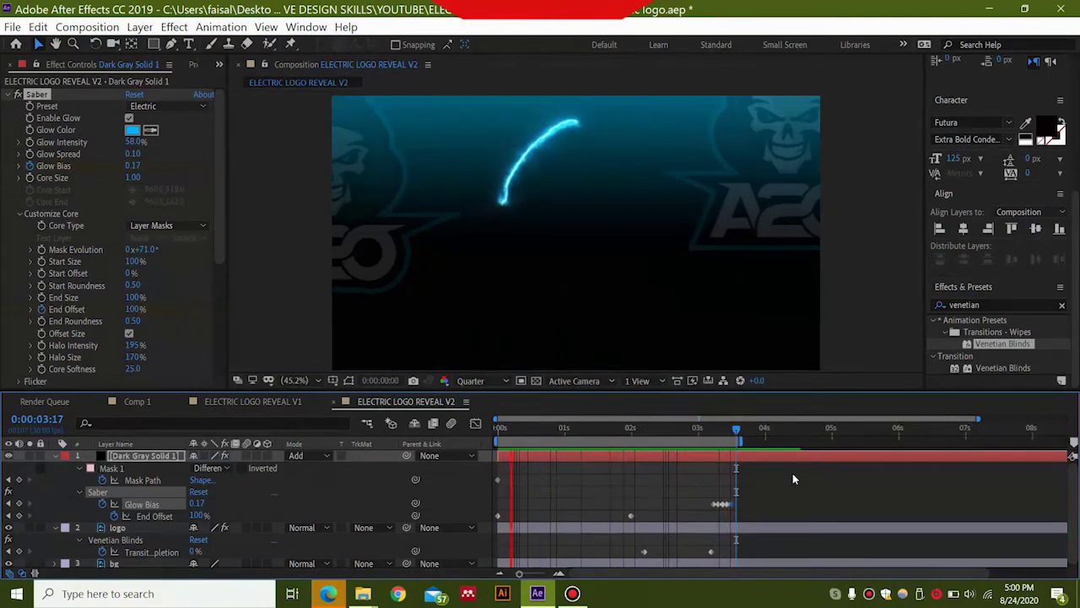
key(space)
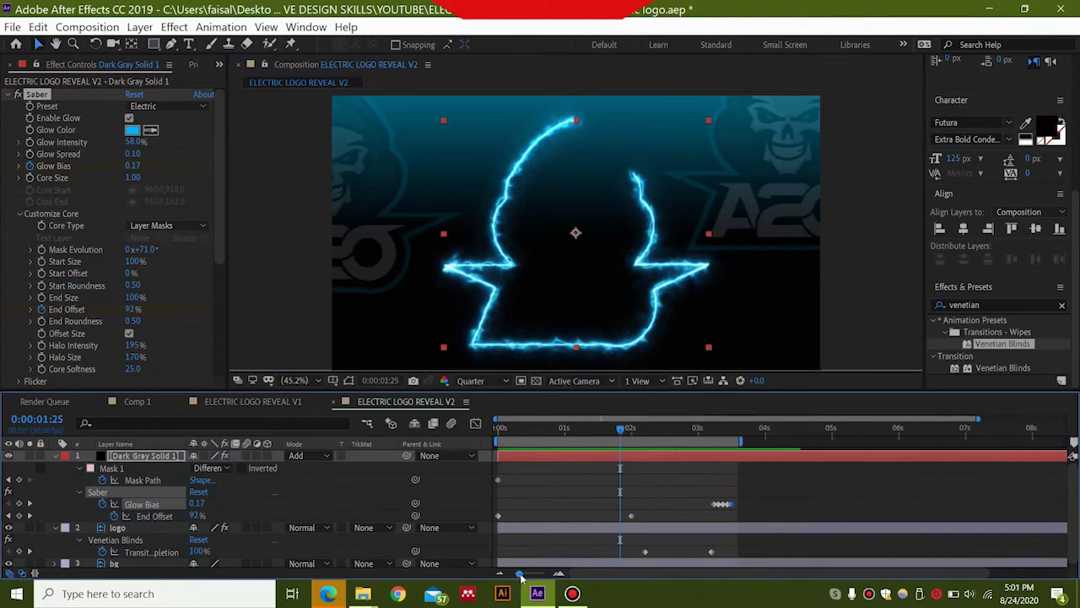
drag(521, 577, 534, 574)
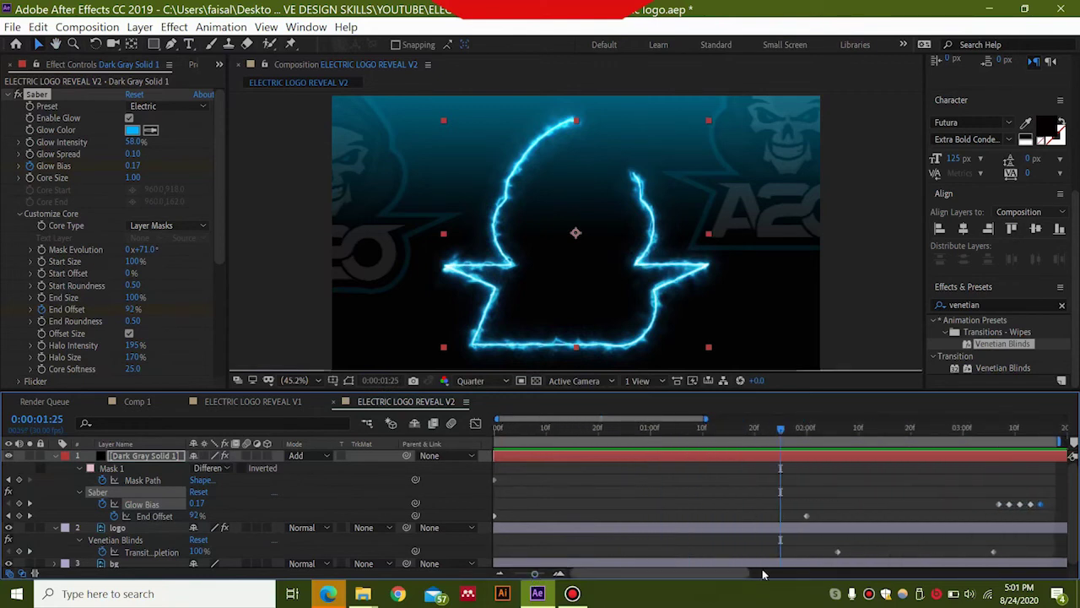
Extend the end of the work area to about 0:00:04:15 and move the current time to 0:00:03:29
scroll(765, 454, right, 5)
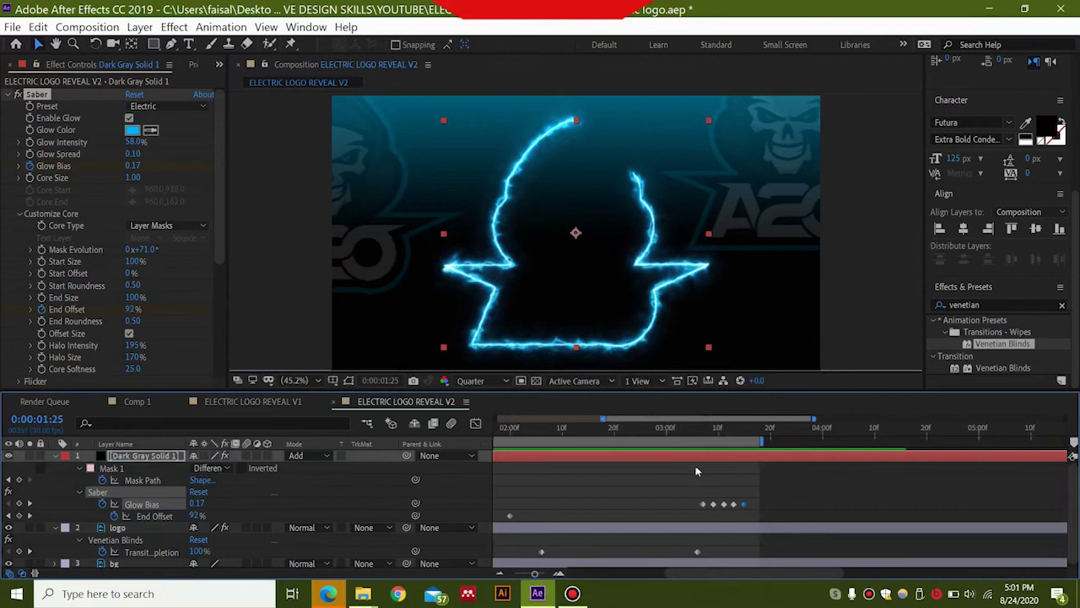
click(682, 428)
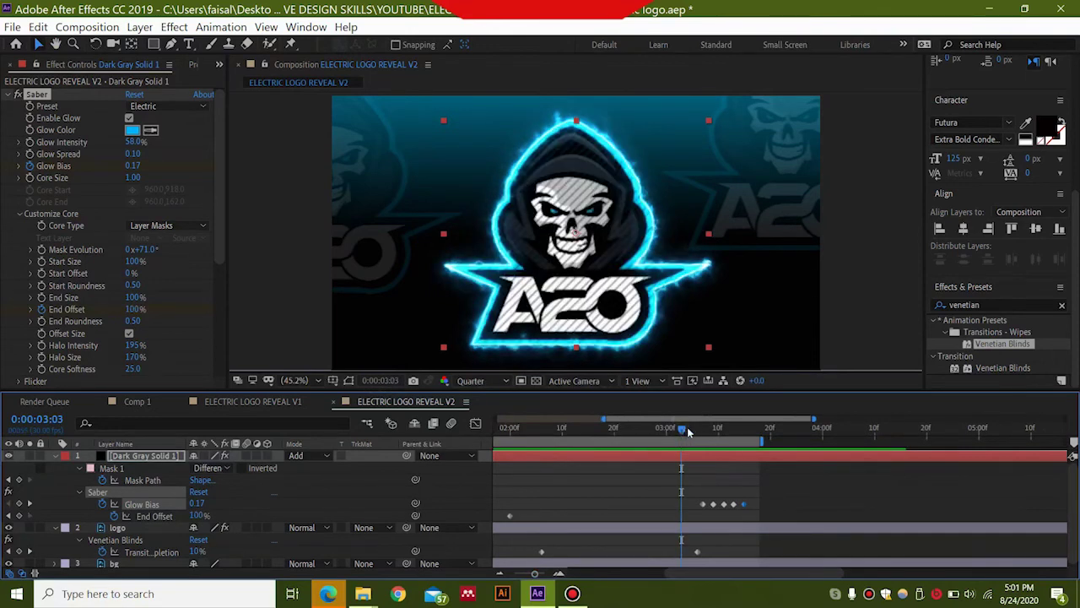
drag(688, 431, 895, 432)
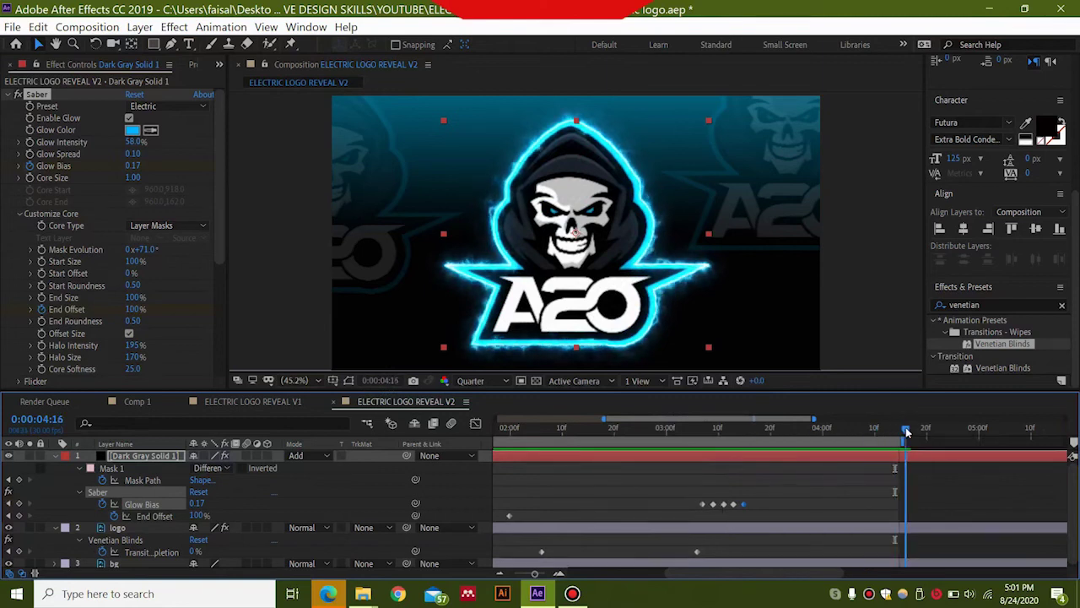
click(900, 430)
click(816, 429)
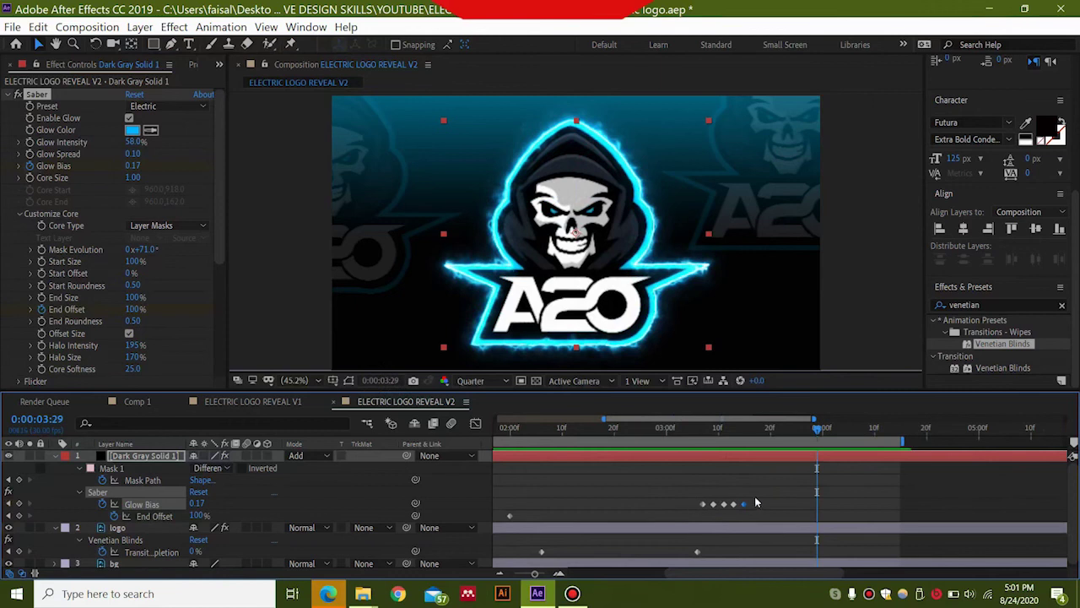
Stretch all five Glow Bias keyframes proportionally so the last one falls at about 0:00:04:08, and preview the slower flicker
drag(751, 497, 698, 518)
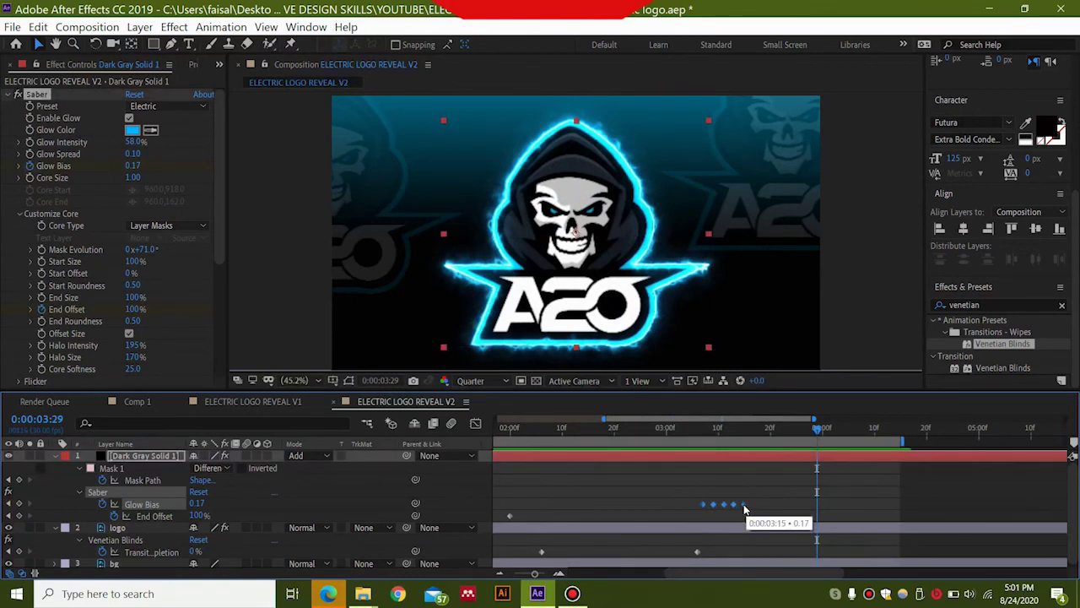
drag(744, 507, 764, 506)
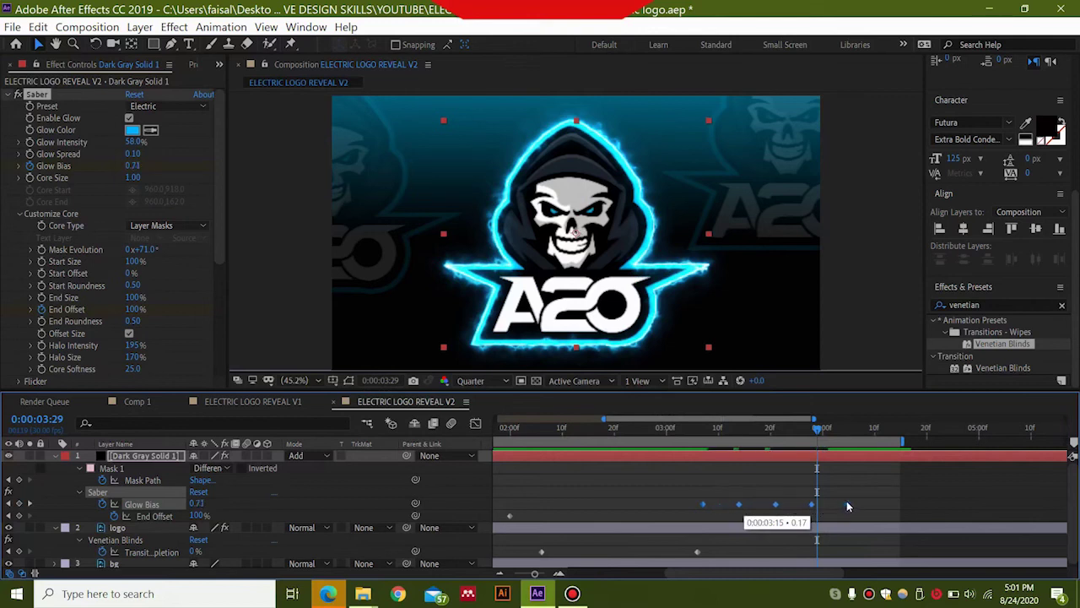
drag(855, 505, 863, 504)
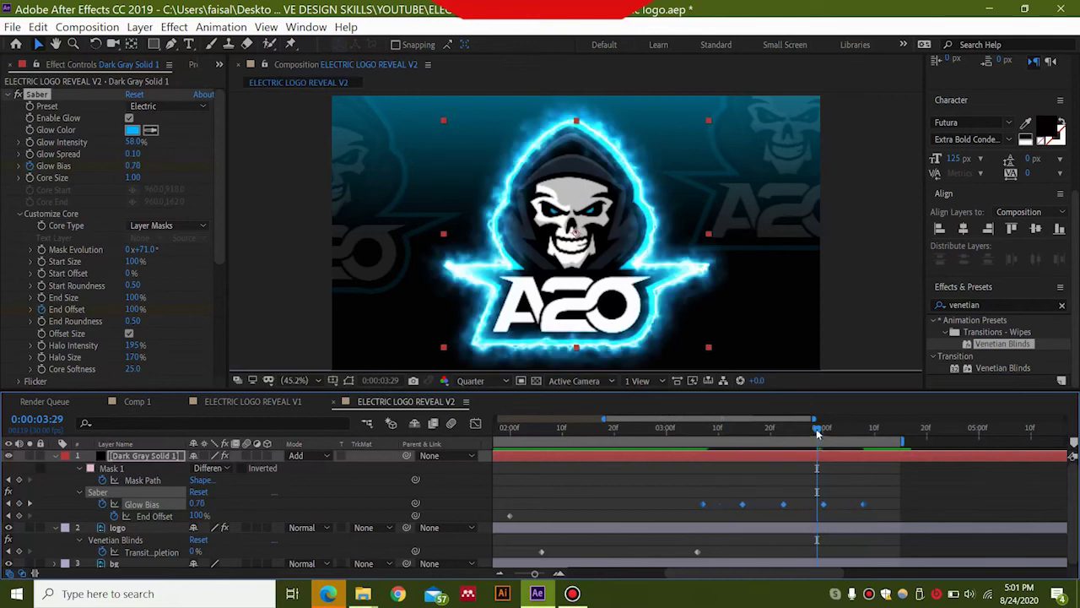
drag(816, 429, 685, 453)
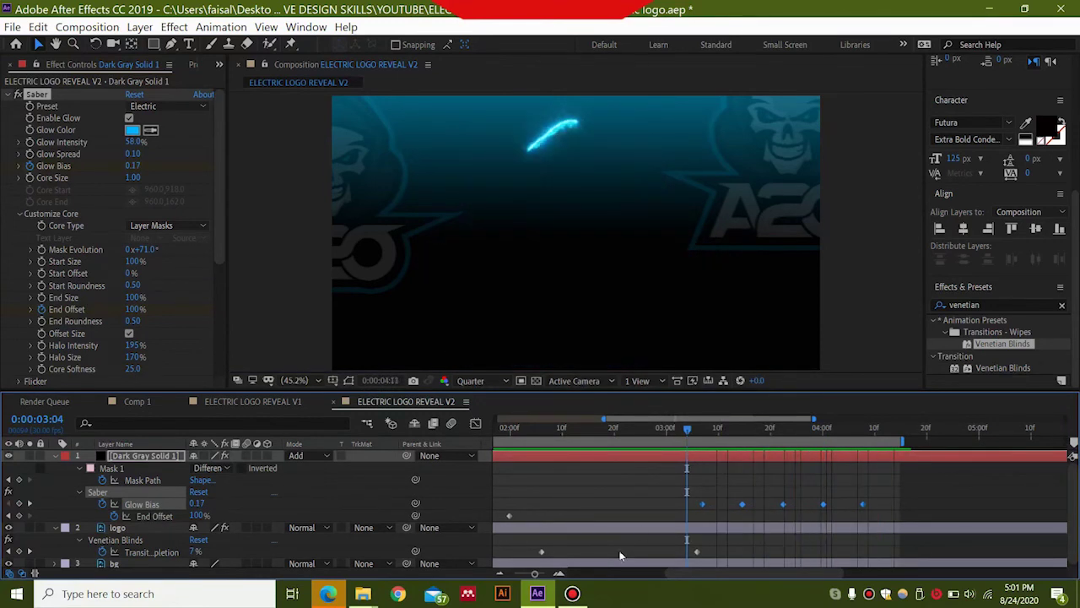
drag(537, 574, 514, 574)
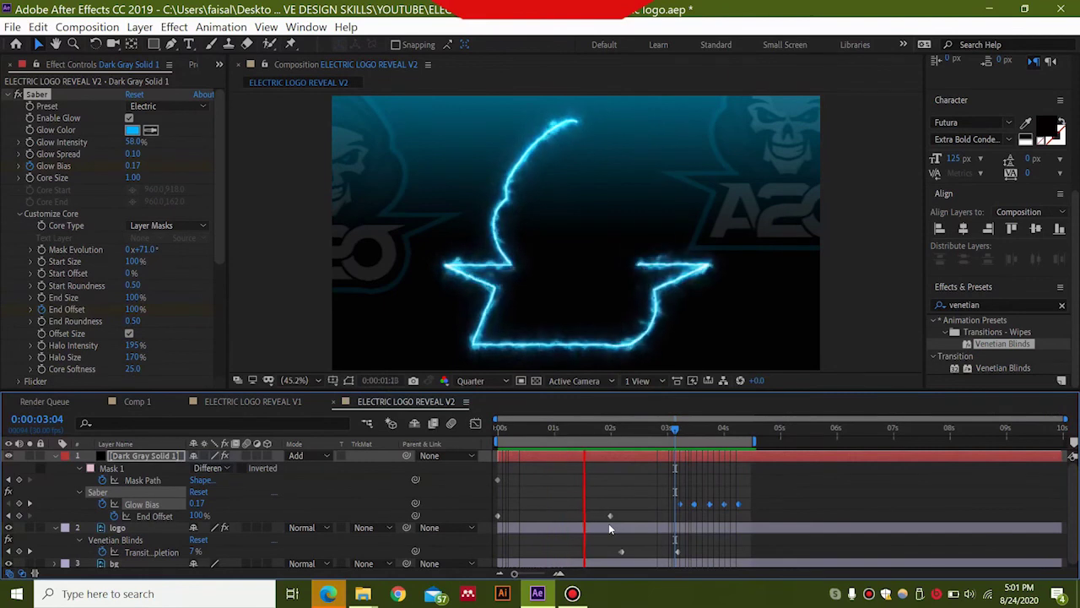
Add the ELECTRIC LOGO REVEAL V2 composition to the render queue
click(12, 27)
mouse_move(228, 296)
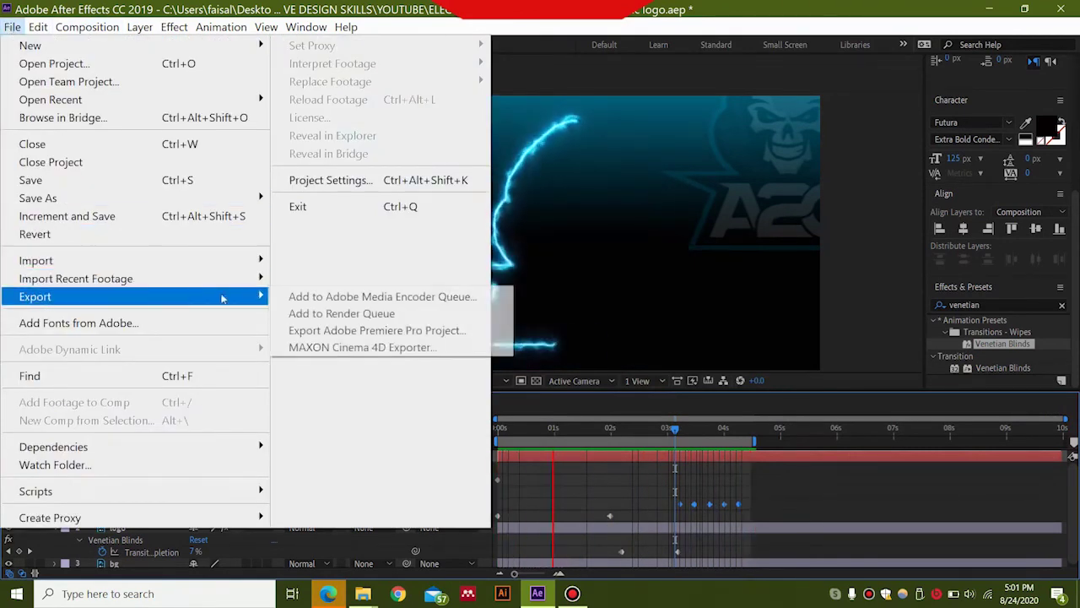
click(314, 312)
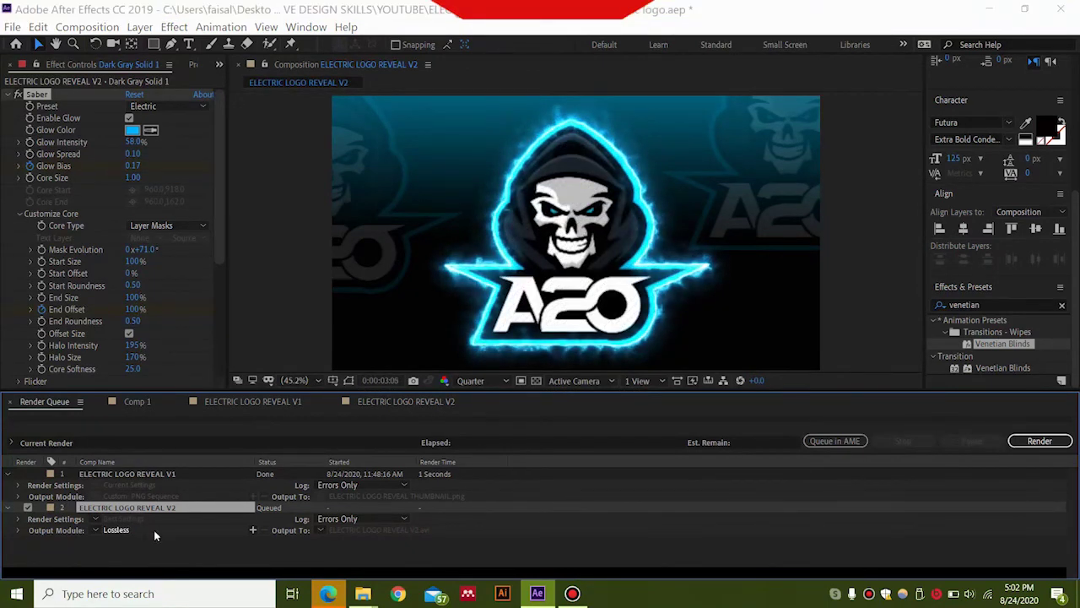
Set the queued composition's output format to QuickTime and its output file to ELECTRIC LOGO REVEAL V2.mov
click(128, 530)
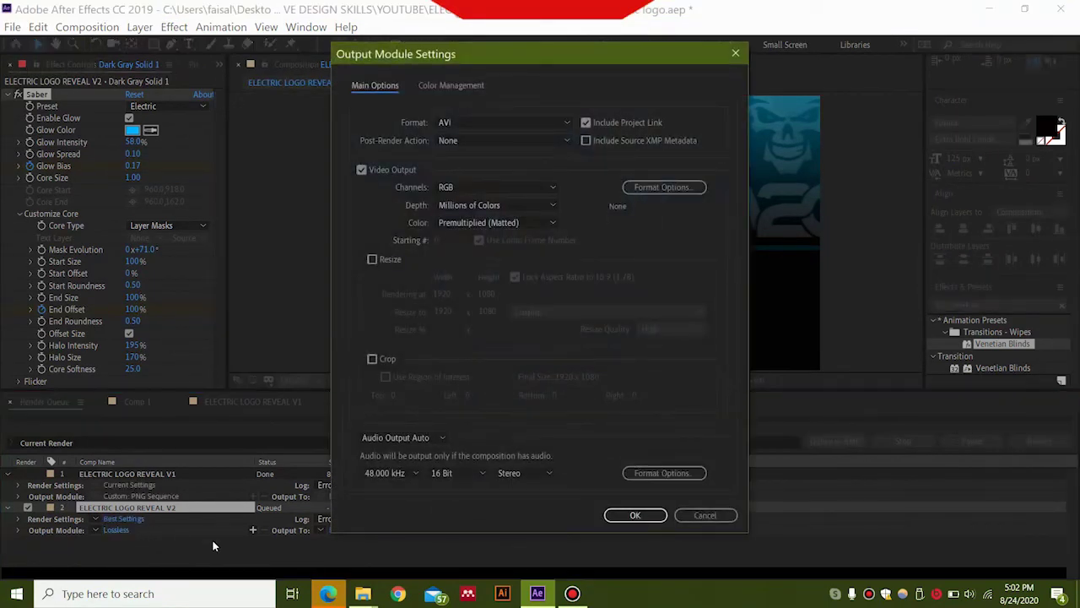
click(552, 122)
key(Escape)
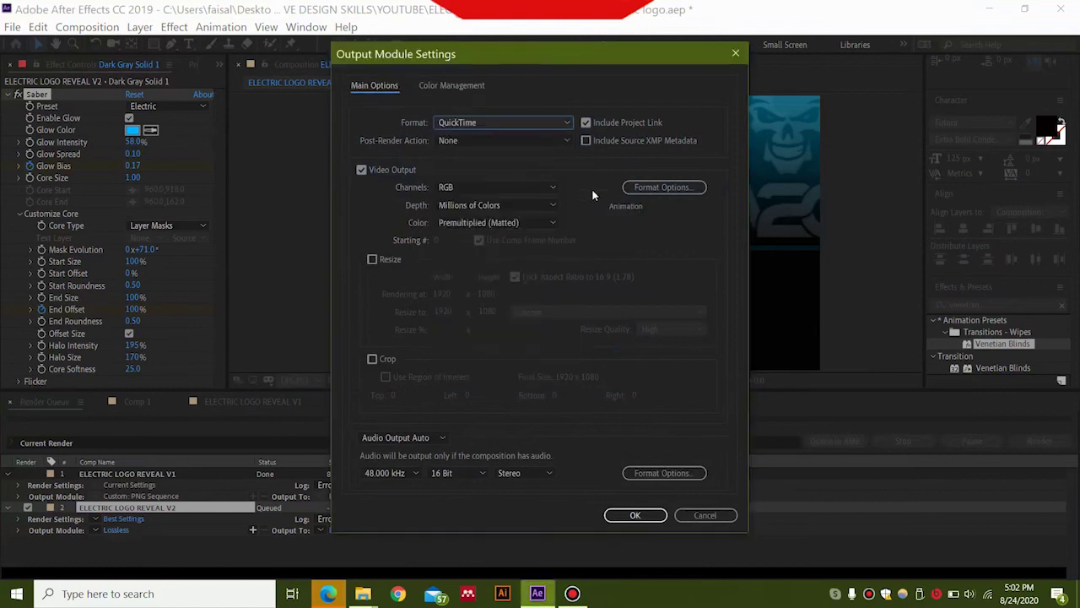
click(635, 514)
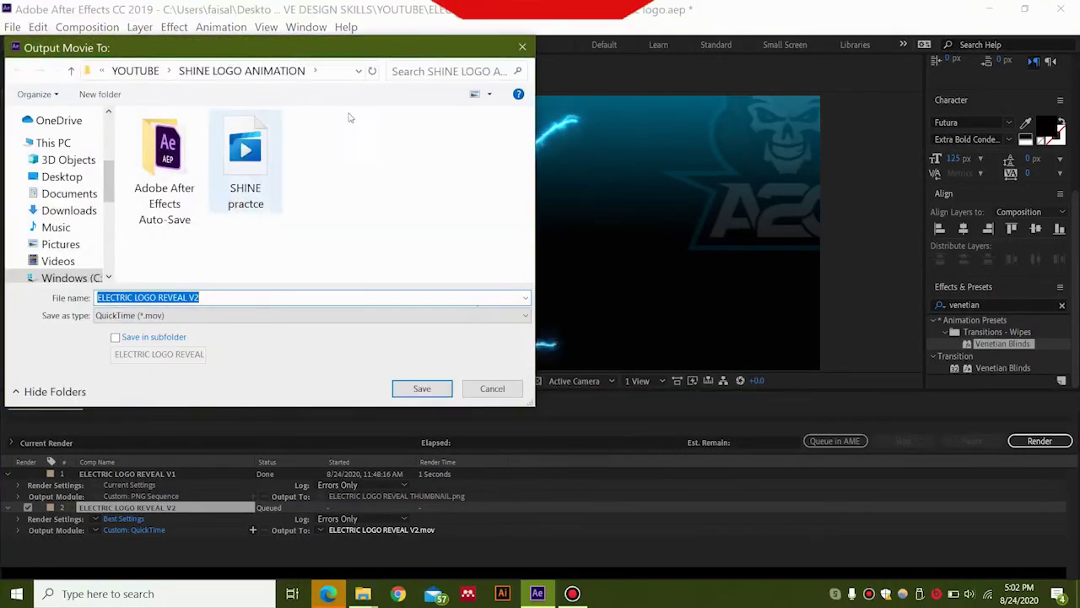
key(Return)
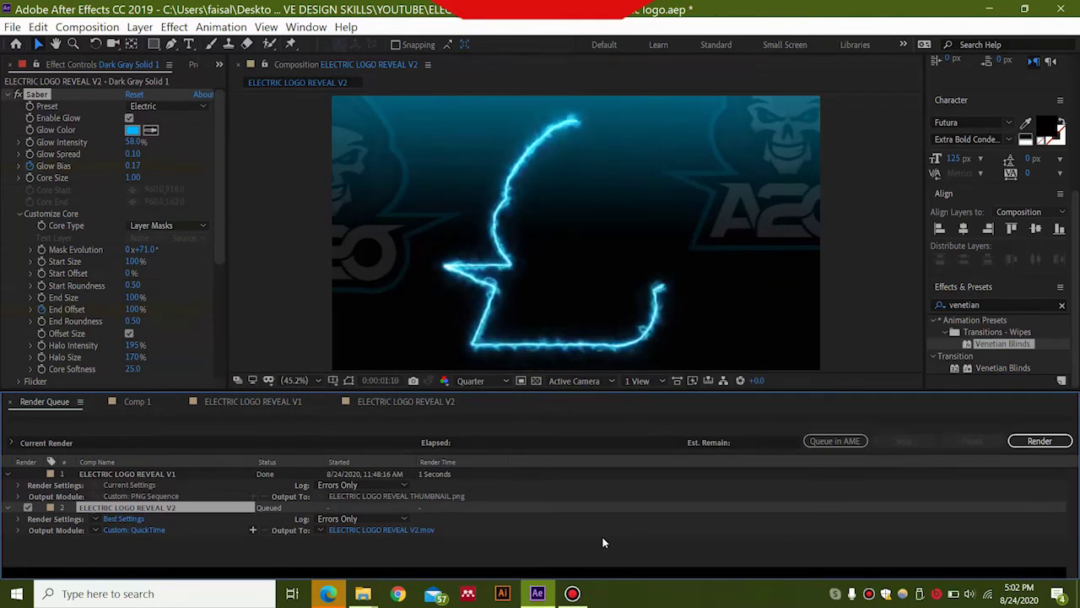
key(backslash)
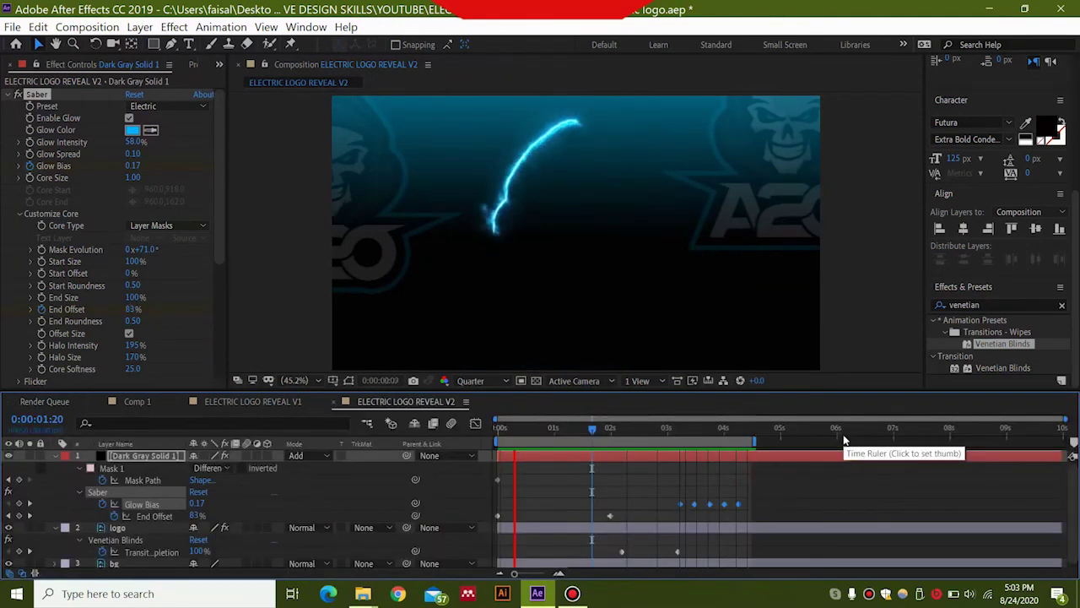